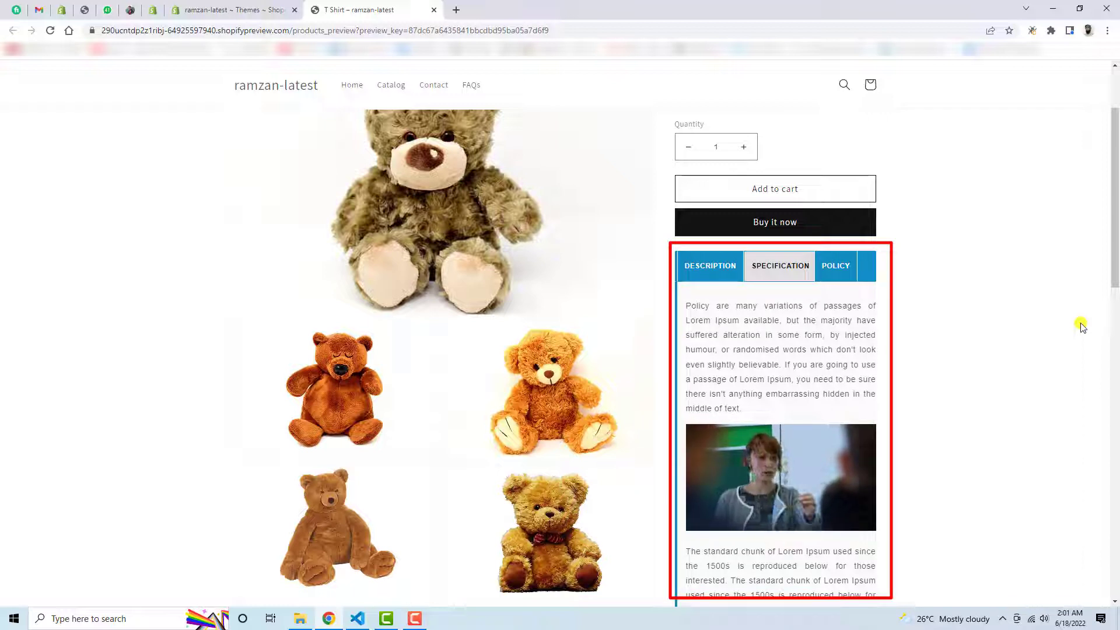
# - Preview the finished Description, Specification and Policy product tabs with their text, image and video
pyautogui.click(707, 270)
pyautogui.click(791, 266)
pyautogui.click(833, 270)
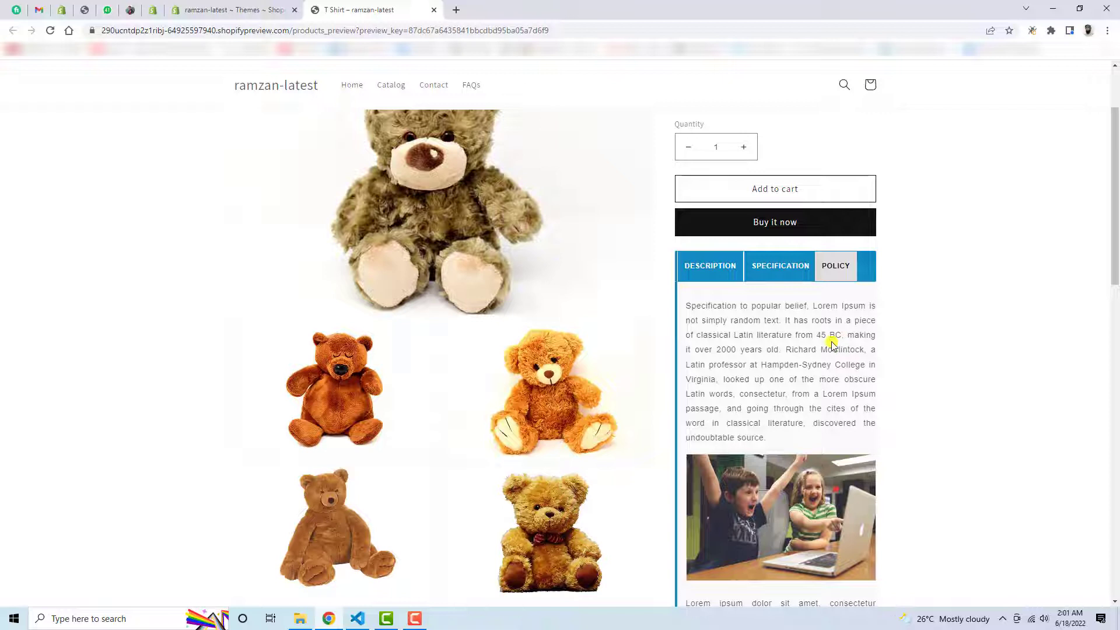
pyautogui.scroll(-2, 832, 343)
pyautogui.moveTo(701, 189); pyautogui.dragTo(787, 276)
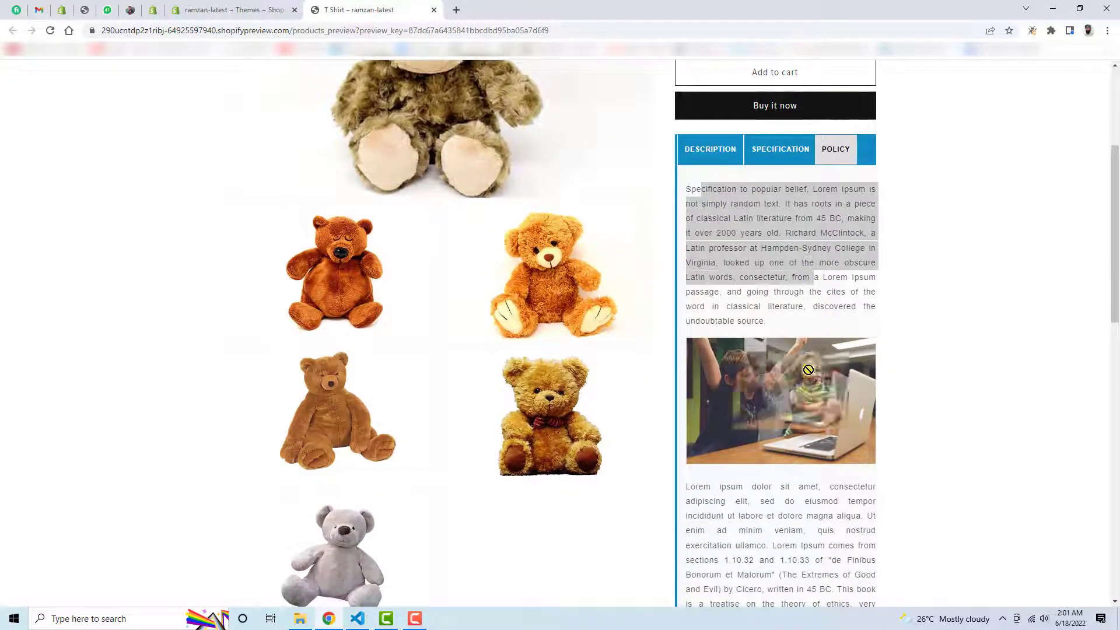
pyautogui.click(780, 277)
pyautogui.click(779, 151)
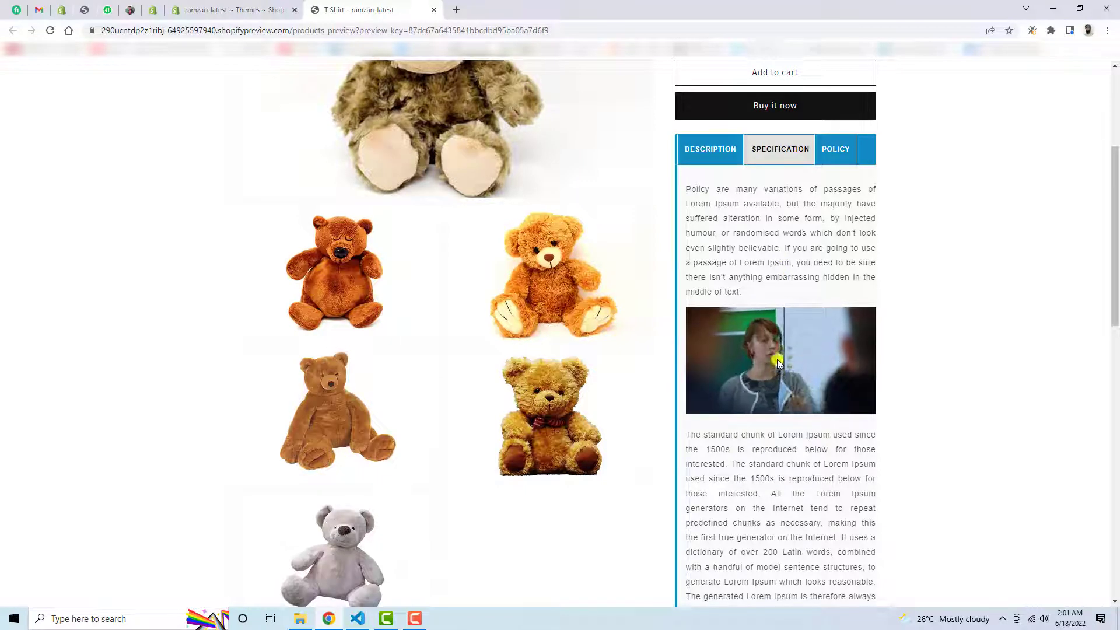
pyautogui.moveTo(710, 218); pyautogui.dragTo(785, 250)
pyautogui.click(726, 155)
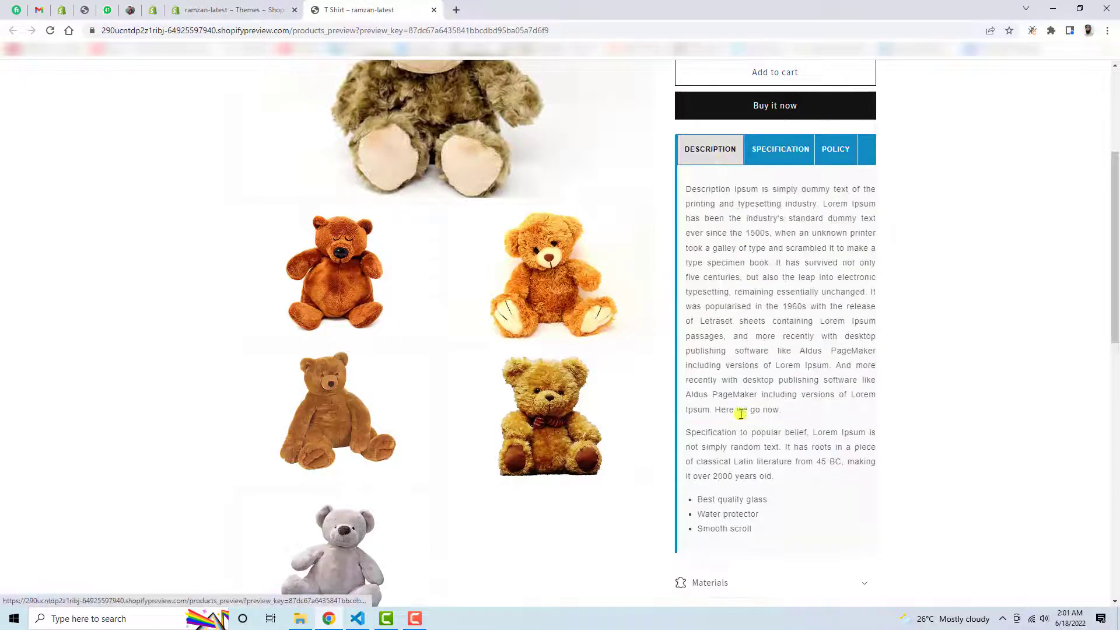
pyautogui.moveTo(751, 529); pyautogui.dragTo(693, 505)
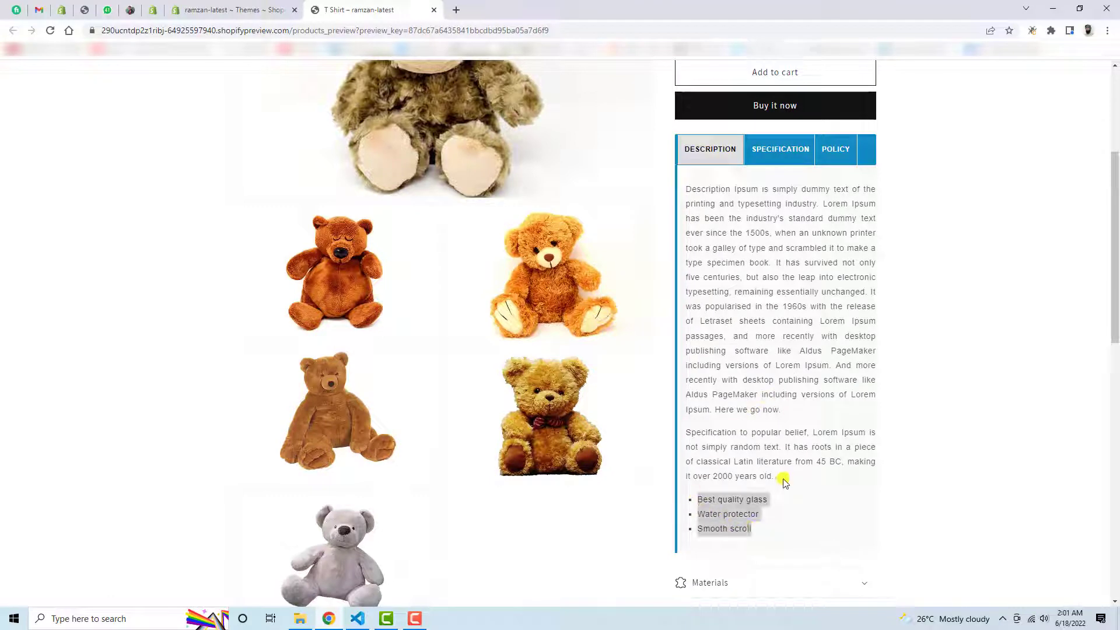
pyautogui.click(785, 507)
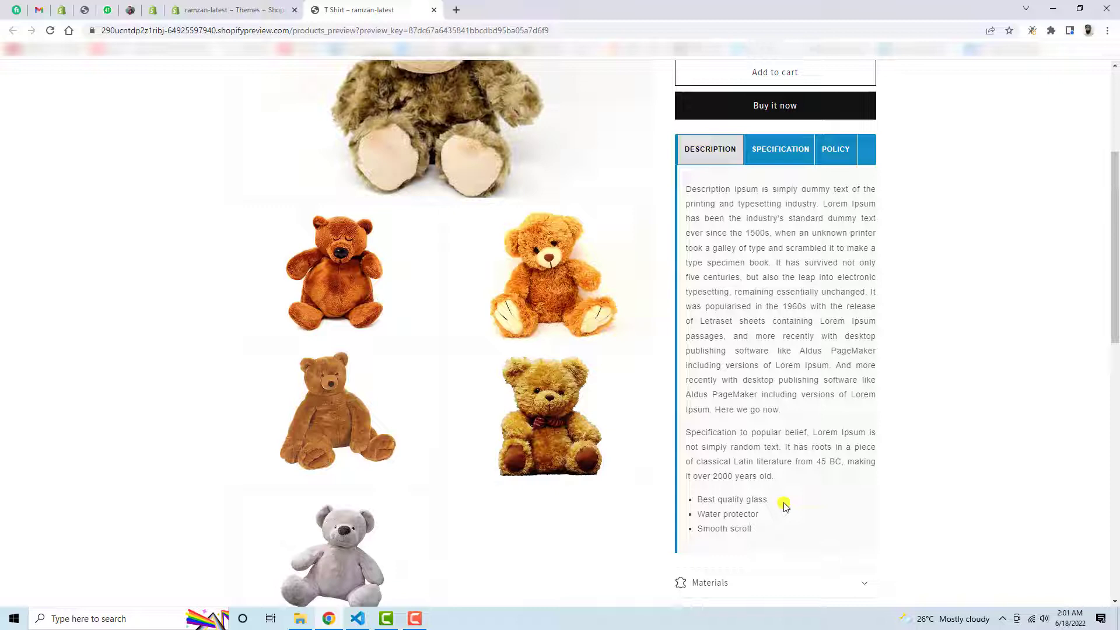
pyautogui.click(788, 152)
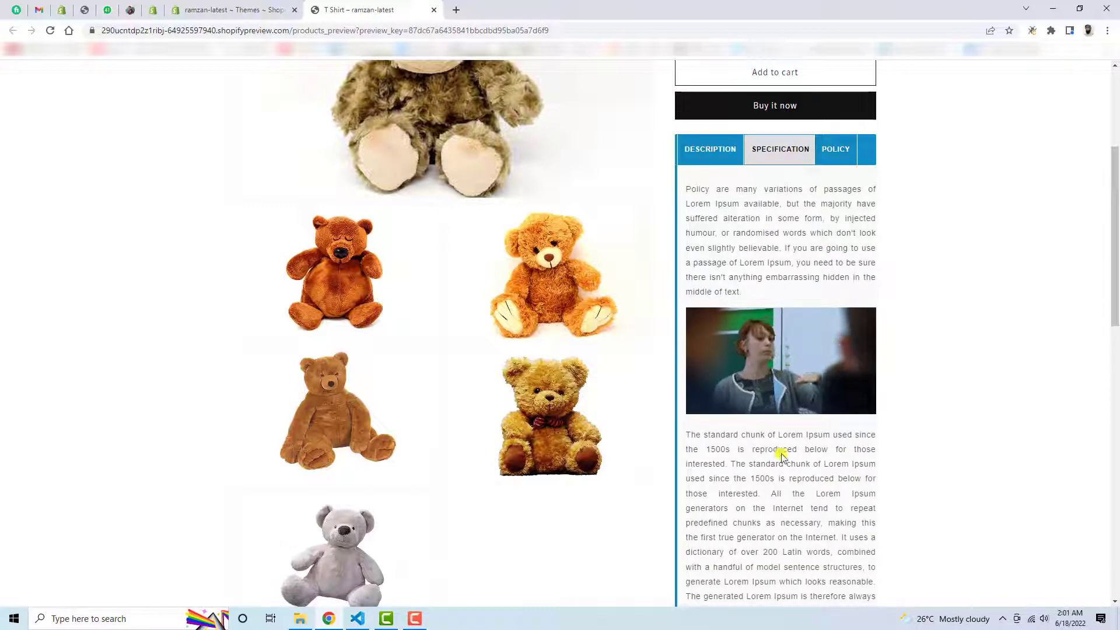
pyautogui.scroll(2, 924, 350)
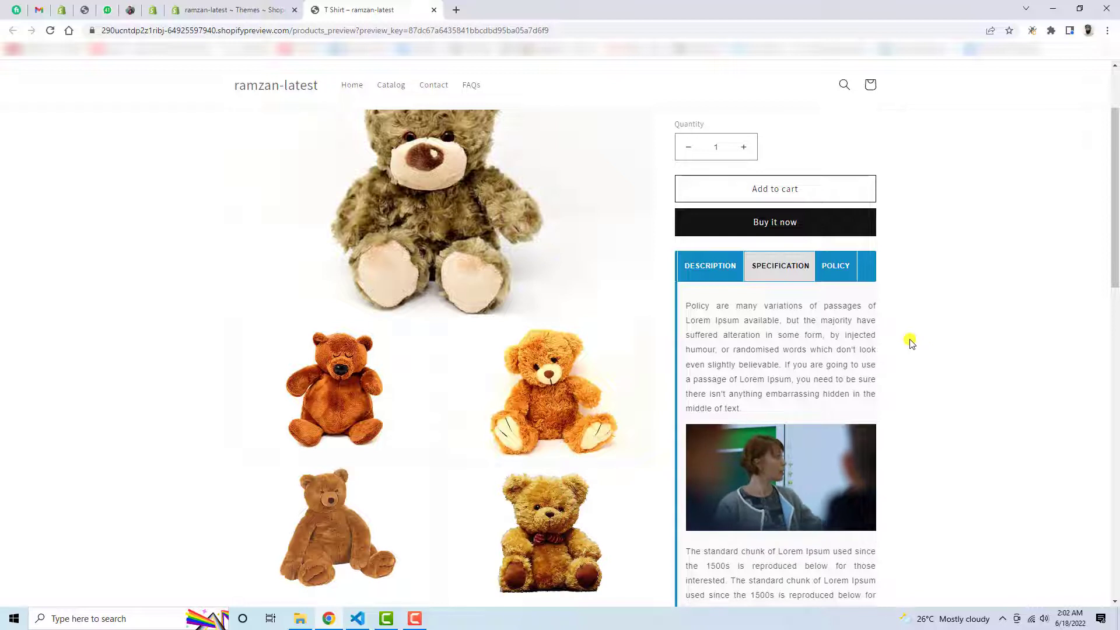
pyautogui.scroll(2, 910, 342)
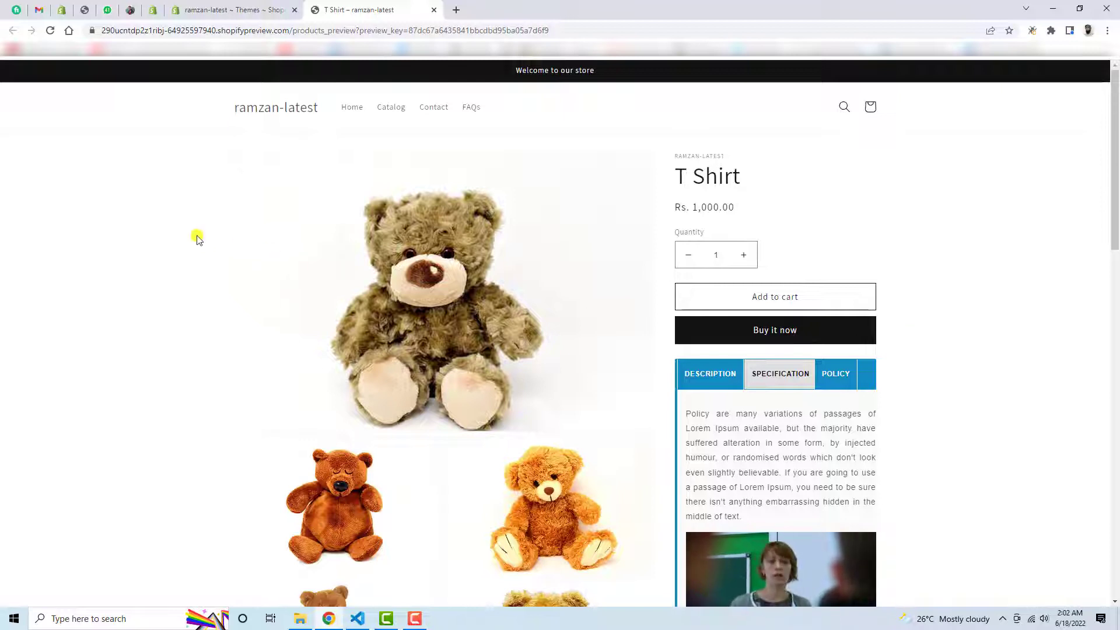
# - On the Themes page, choose Actions > Edit code for the current Dawn theme
pyautogui.click(219, 7)
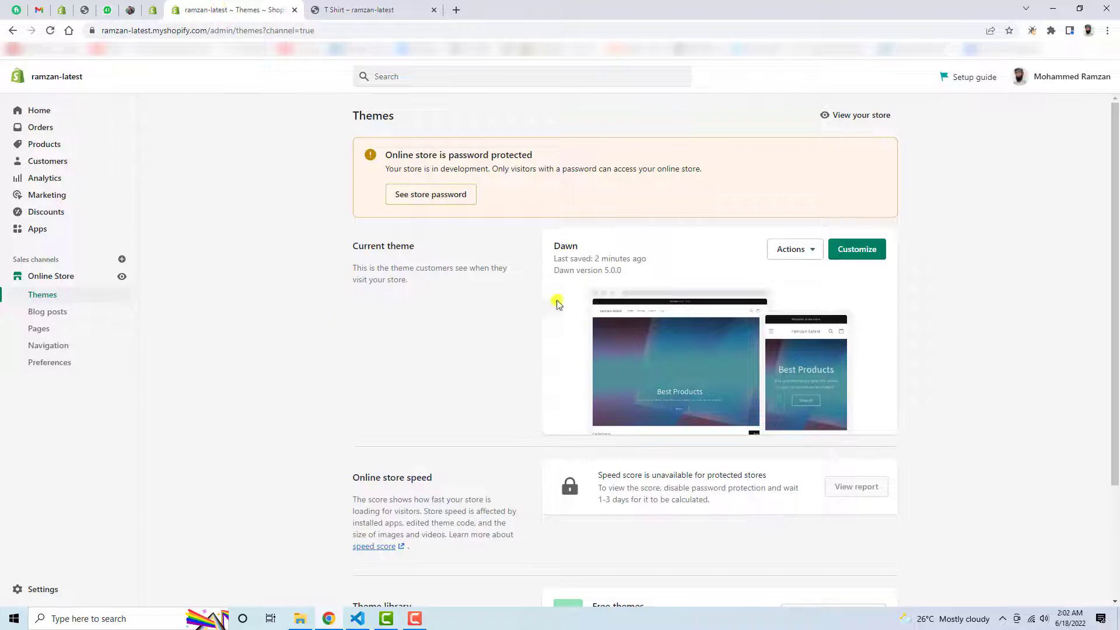
pyautogui.moveTo(553, 247); pyautogui.dragTo(612, 245)
pyautogui.click(672, 276)
pyautogui.click(812, 252)
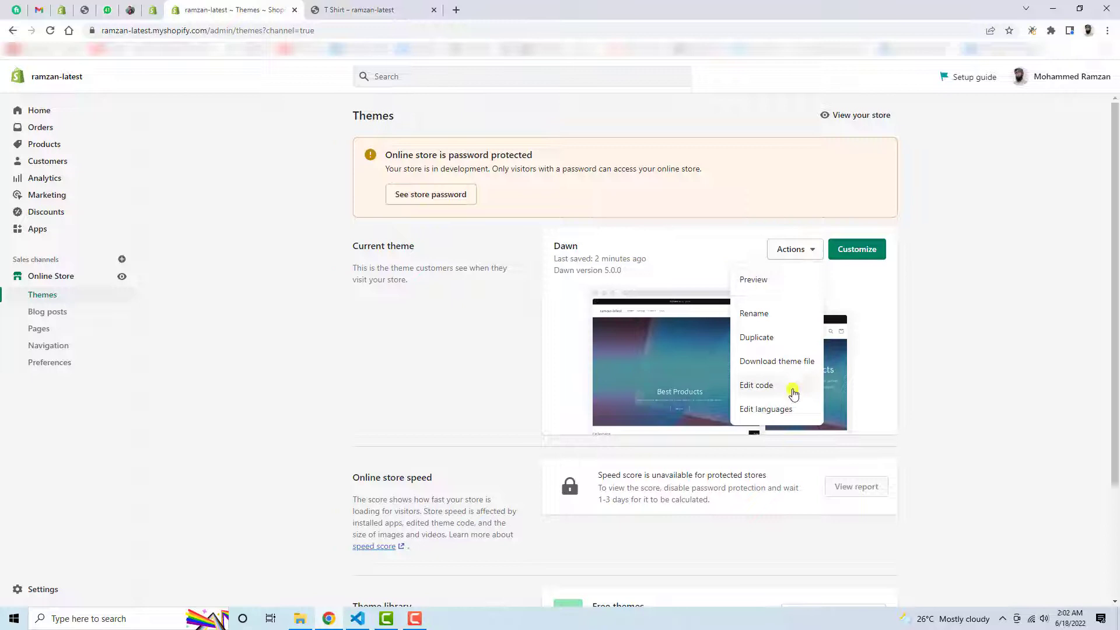
pyautogui.click(757, 388)
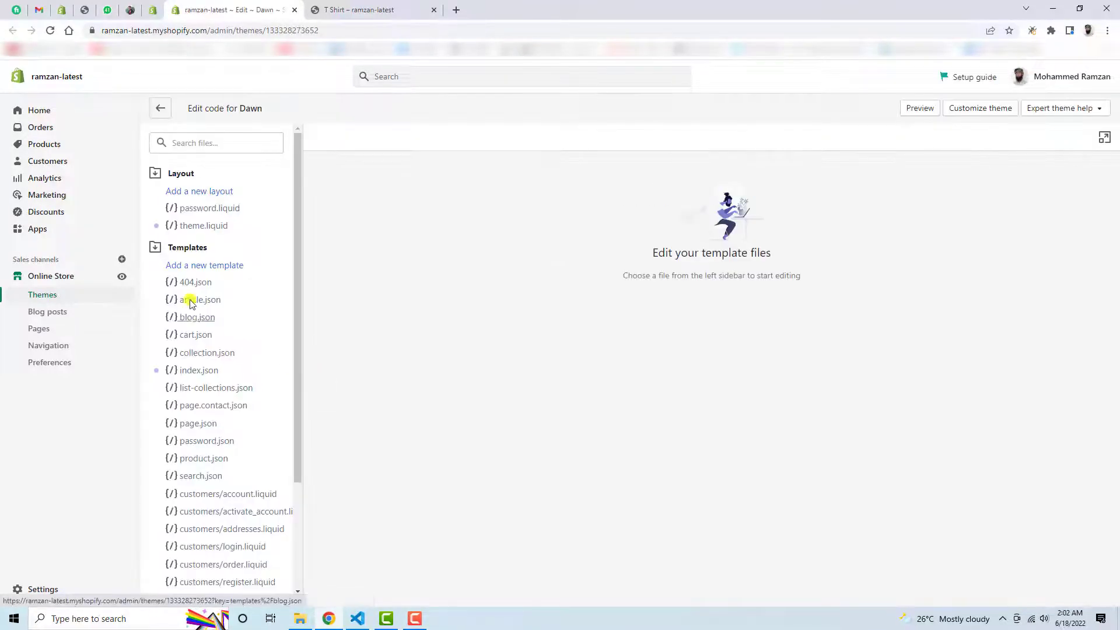
# - Open layout/theme.liquid and search for the closing </head> tag
pyautogui.click(187, 249)
pyautogui.click(183, 174)
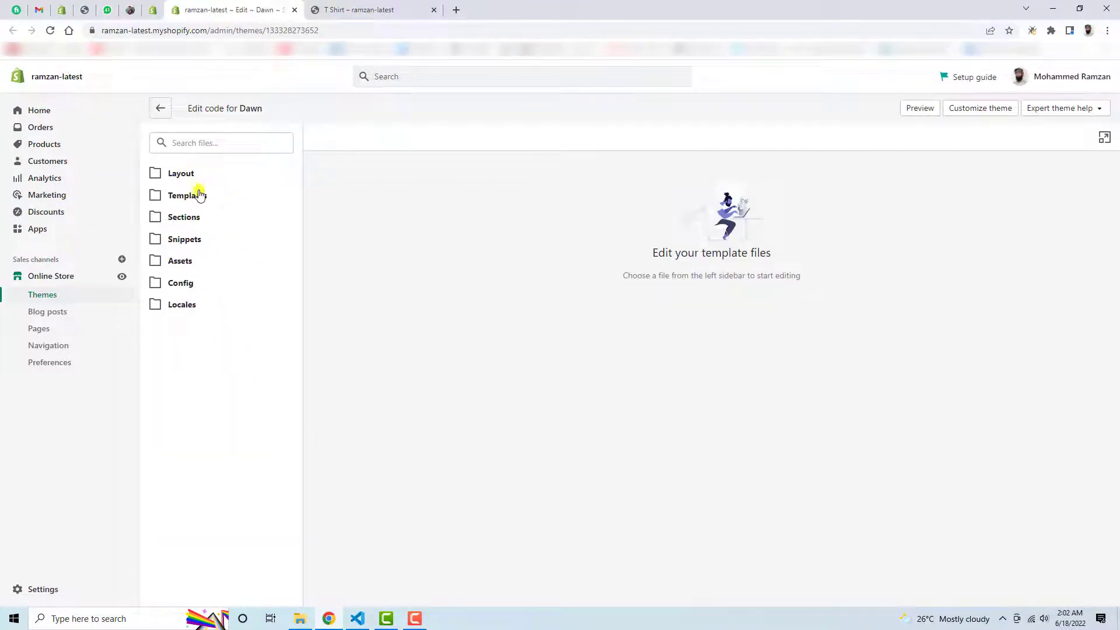
pyautogui.click(184, 174)
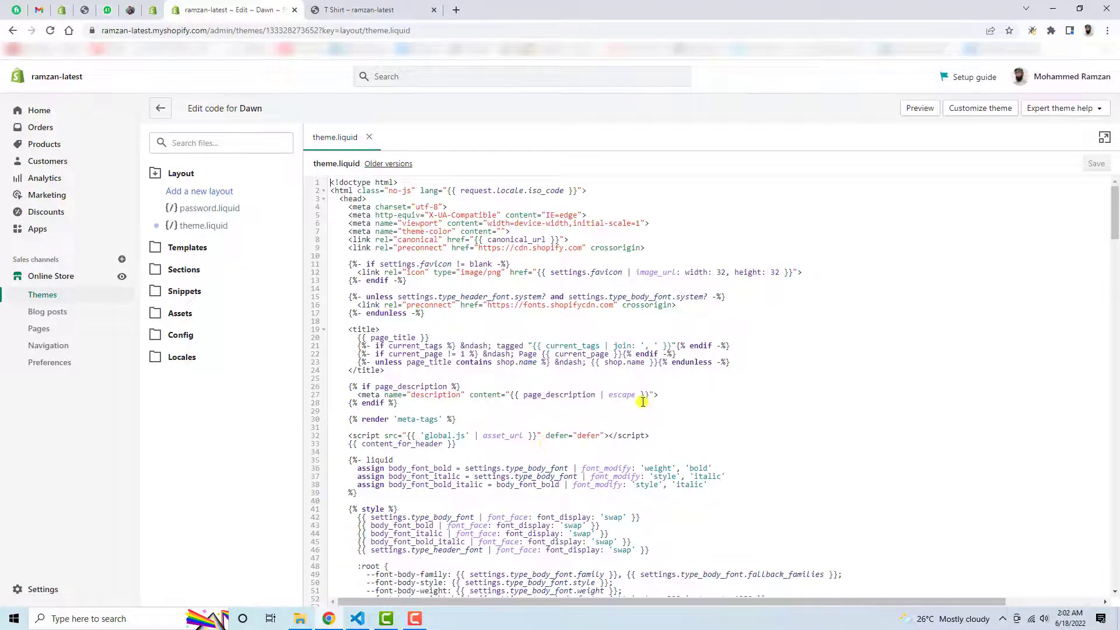
pyautogui.hotkey('ctrl', 'f')
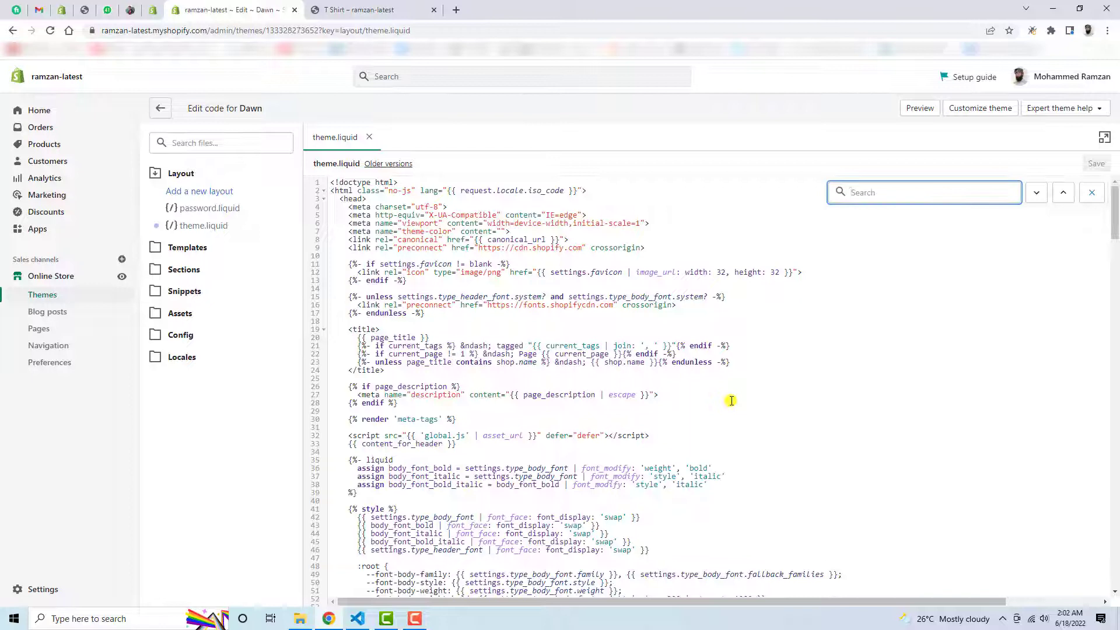
pyautogui.write('<>')
pyautogui.press('Return')
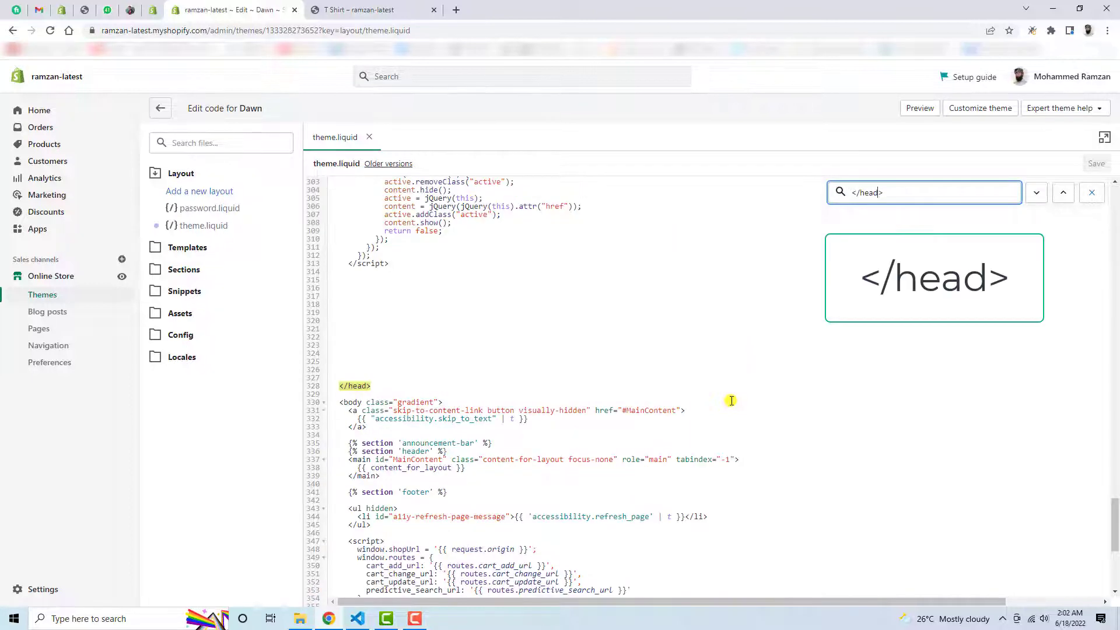
pyautogui.scroll(4, 443, 305)
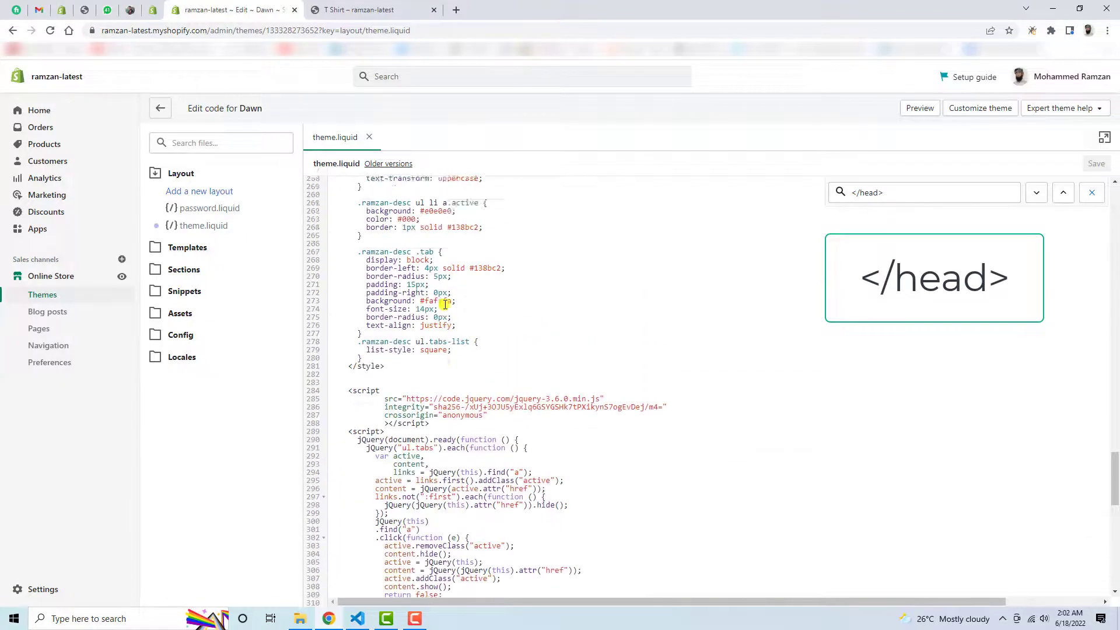
pyautogui.scroll(2, 444, 304)
pyautogui.scroll(3, 446, 297)
pyautogui.scroll(3, 482, 289)
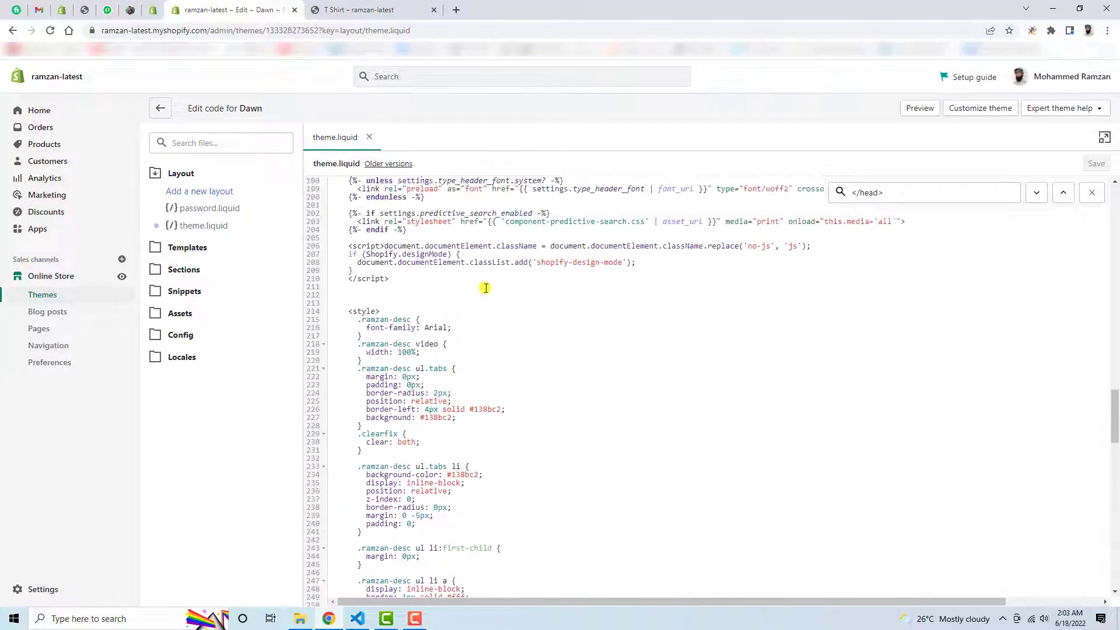
# - Delete the tab CSS and jQuery block before </head>, save, and recheck the preview
pyautogui.keyDown('shift'); pyautogui.click(353, 435); pyautogui.keyUp('shift')
pyautogui.press('Delete')
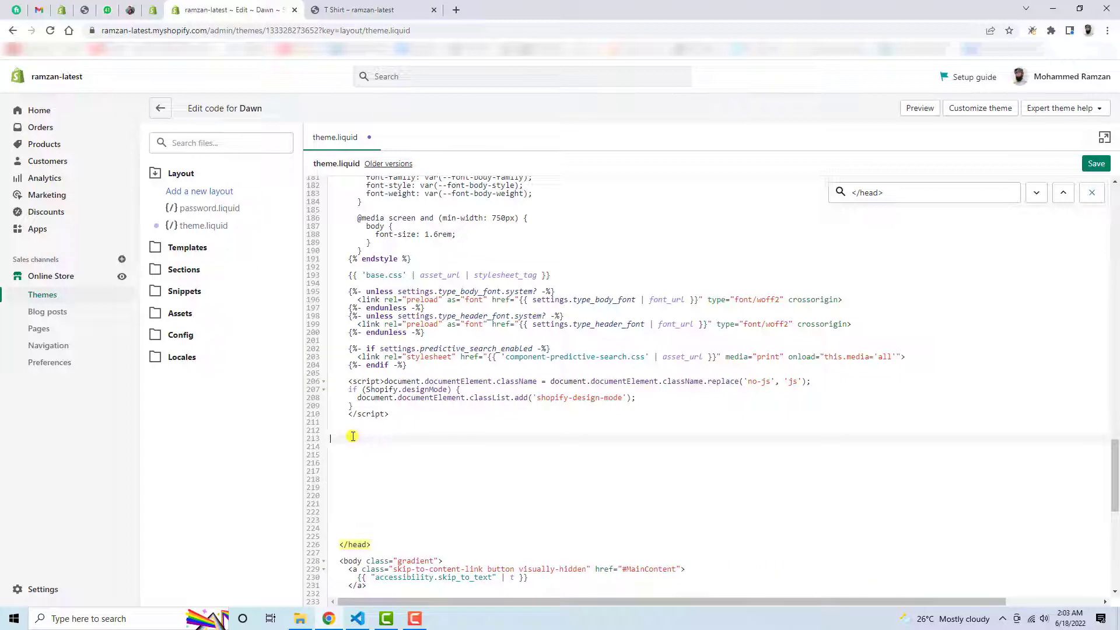
pyautogui.click(1095, 162)
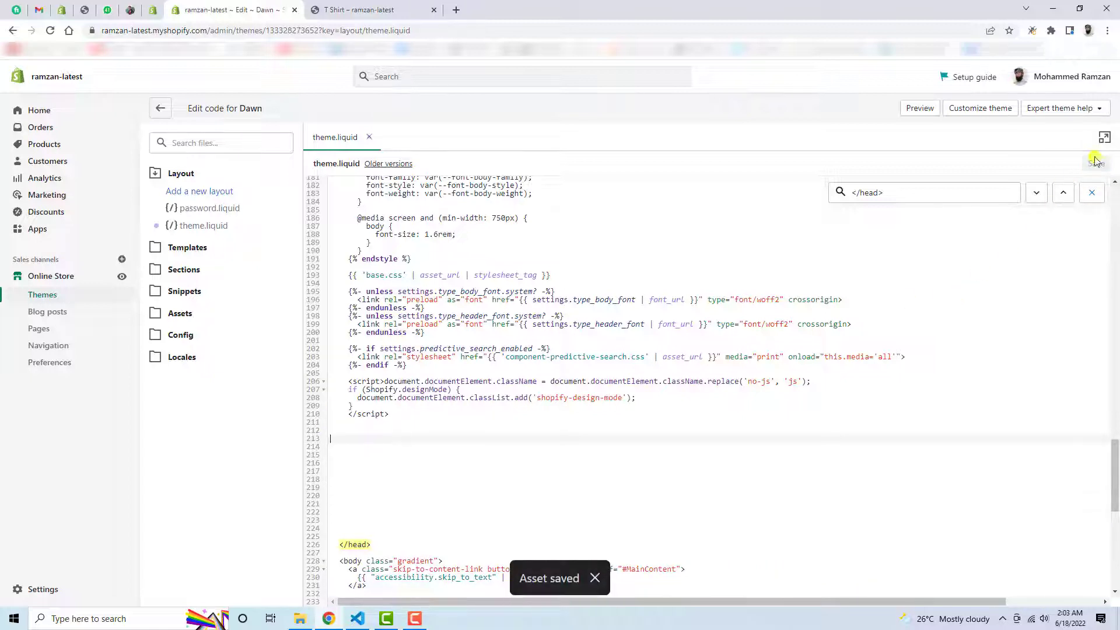
pyautogui.click(375, 10)
pyautogui.click(46, 33)
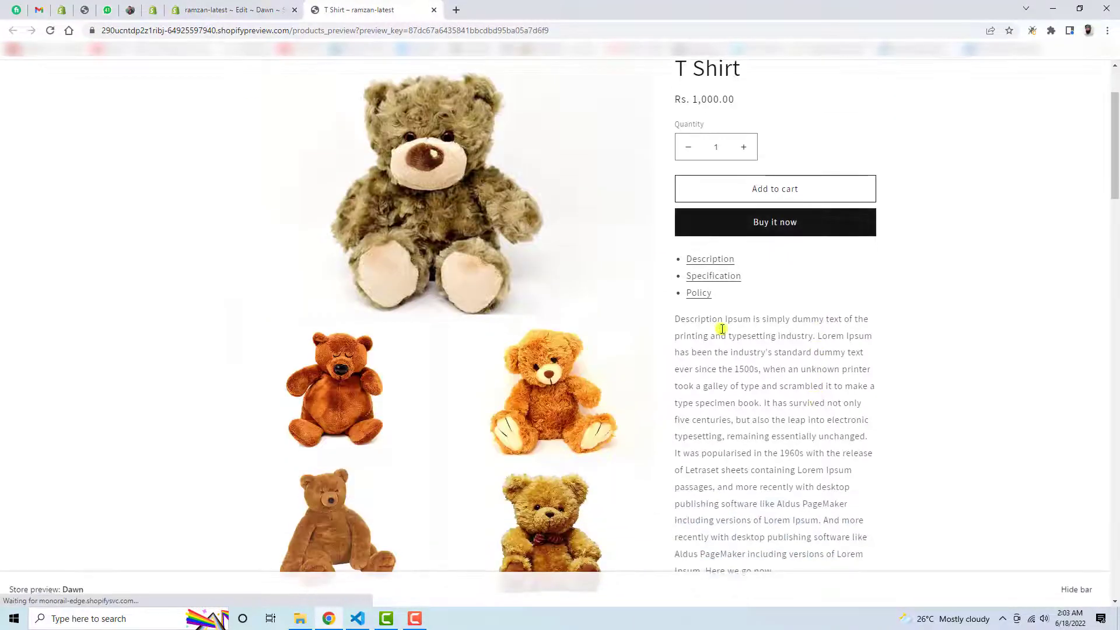
pyautogui.scroll(-2, 814, 455)
pyautogui.click(1077, 591)
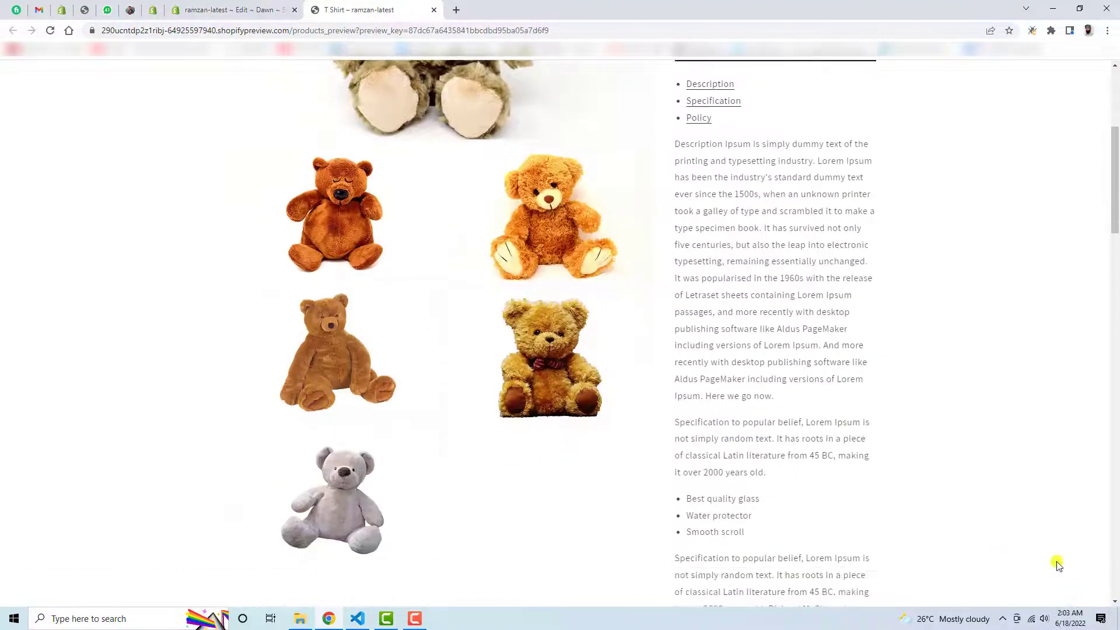
pyautogui.scroll(2, 776, 423)
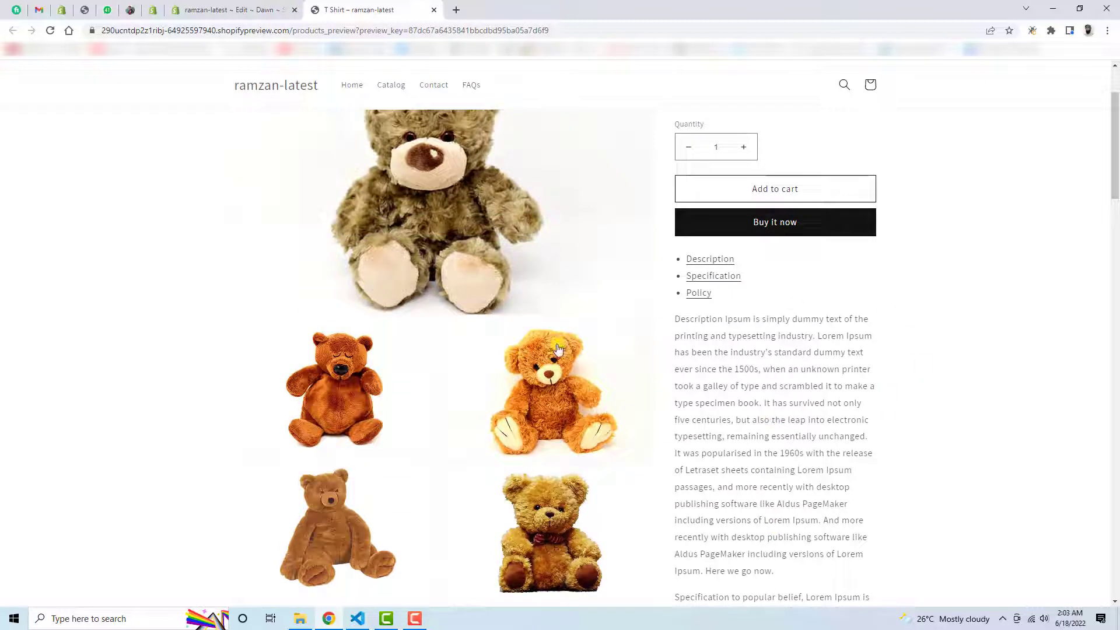
pyautogui.click(237, 9)
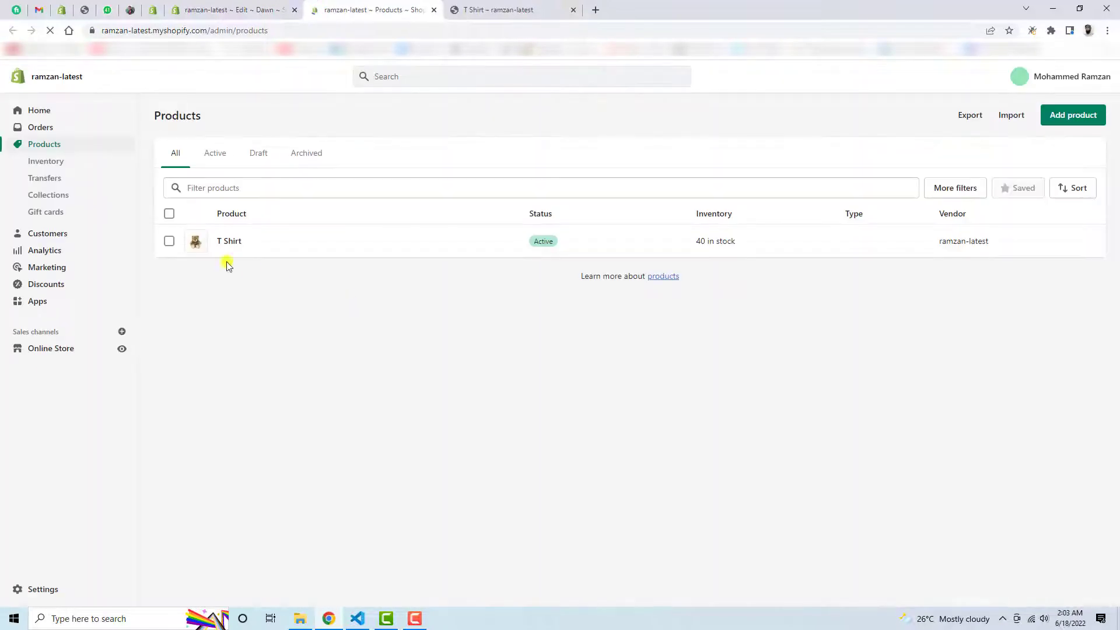
# - Clear all of the T Shirt product's description HTML and save it
pyautogui.click(232, 241)
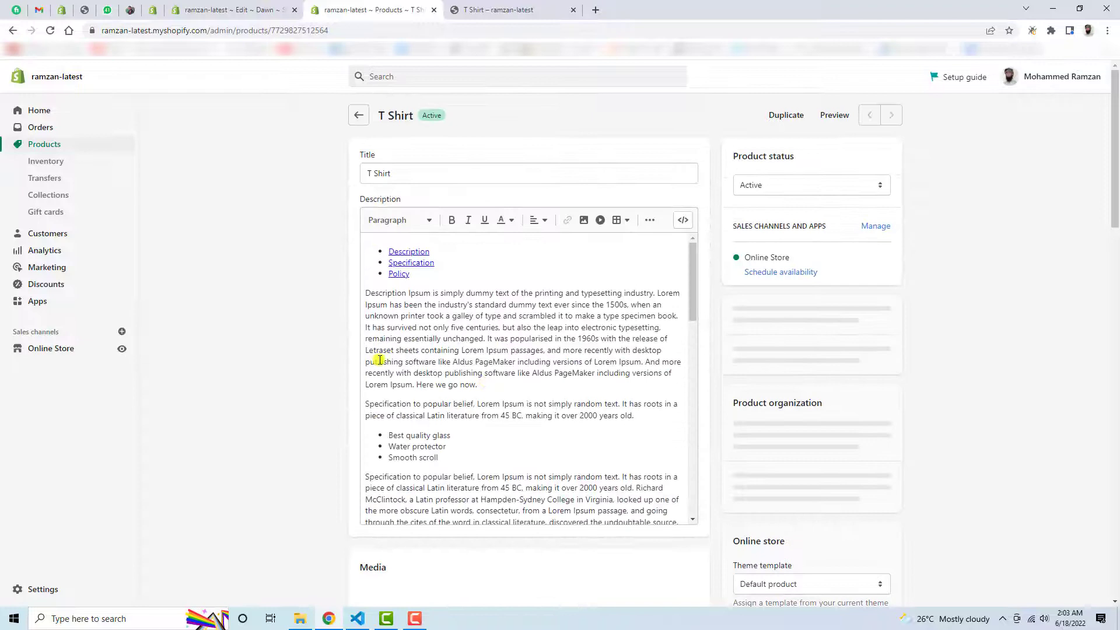
pyautogui.click(683, 223)
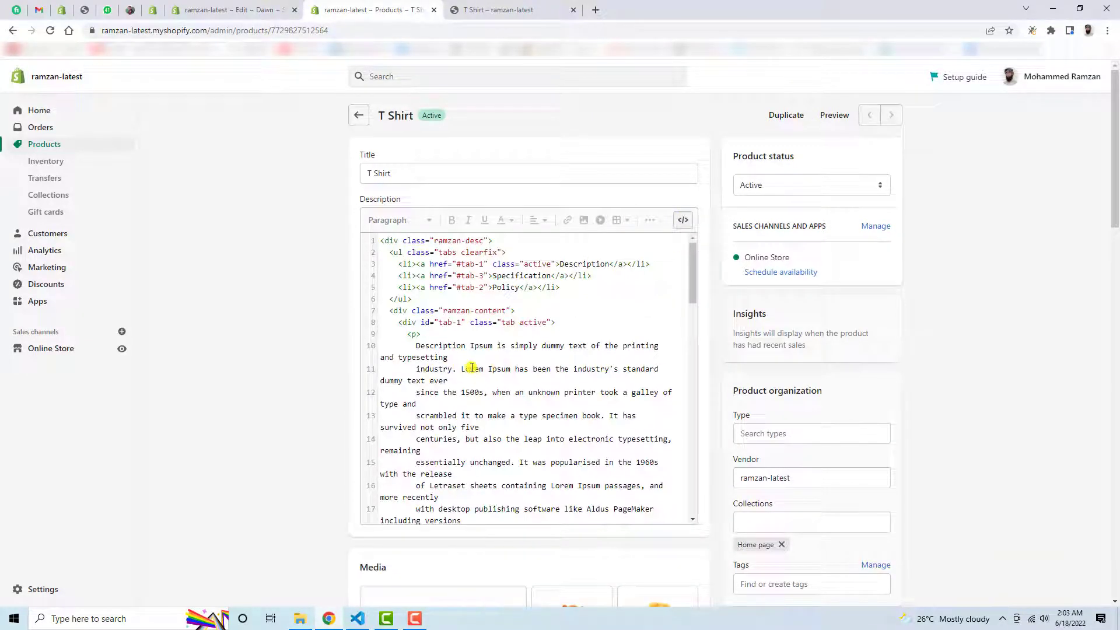
pyautogui.scroll(-3, 471, 369)
pyautogui.scroll(-3, 471, 369)
pyautogui.scroll(-3, 470, 368)
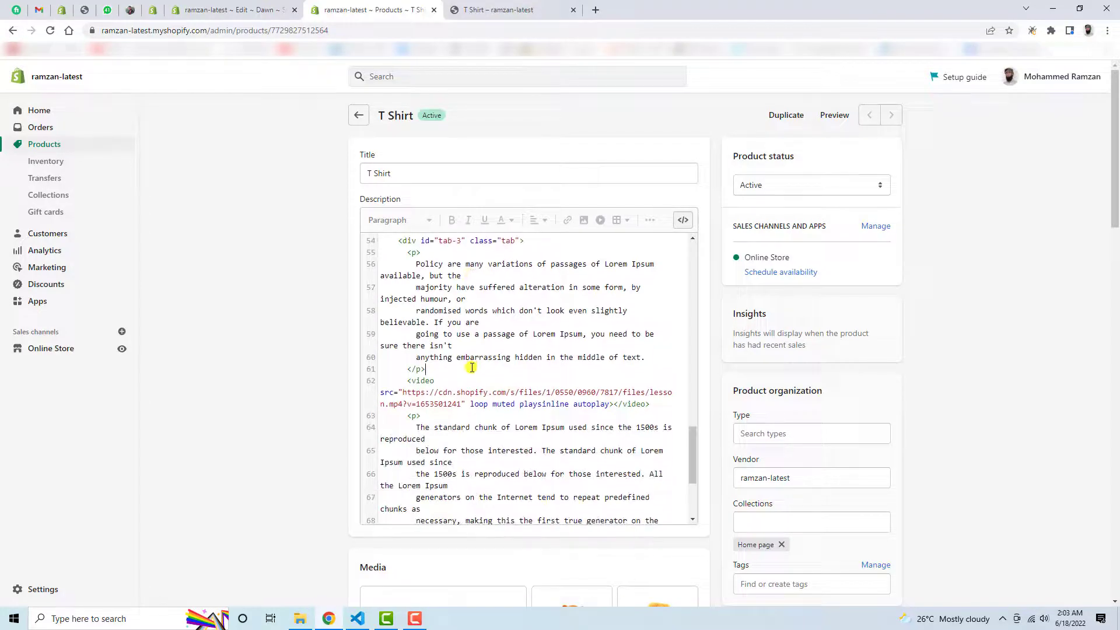
pyautogui.hotkey('ctrl', 'a')
pyautogui.press('BackSpace')
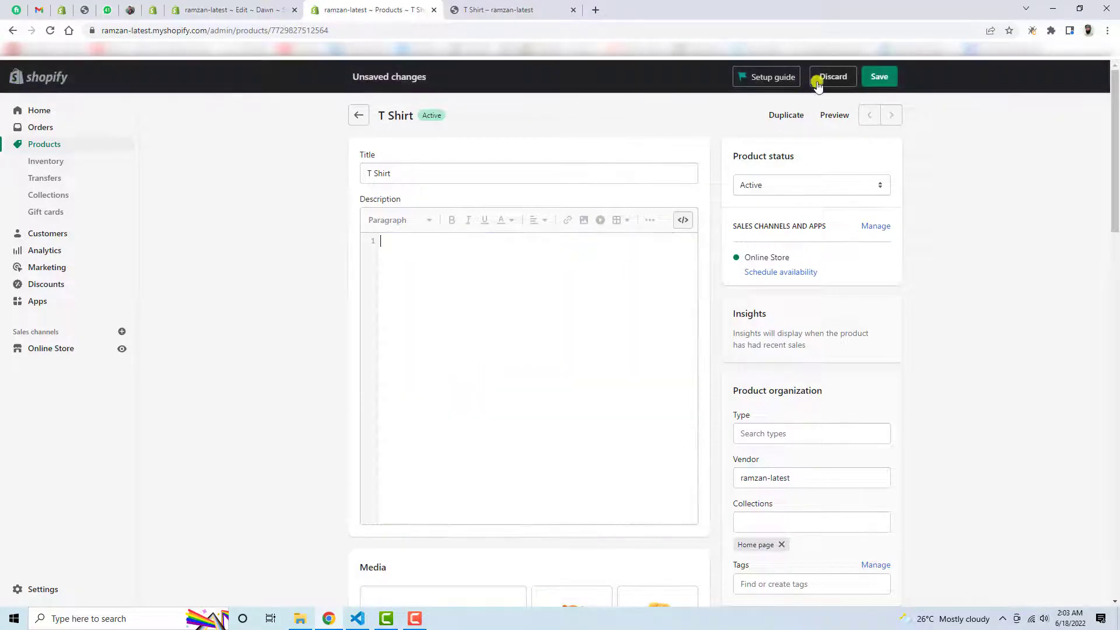
pyautogui.click(880, 77)
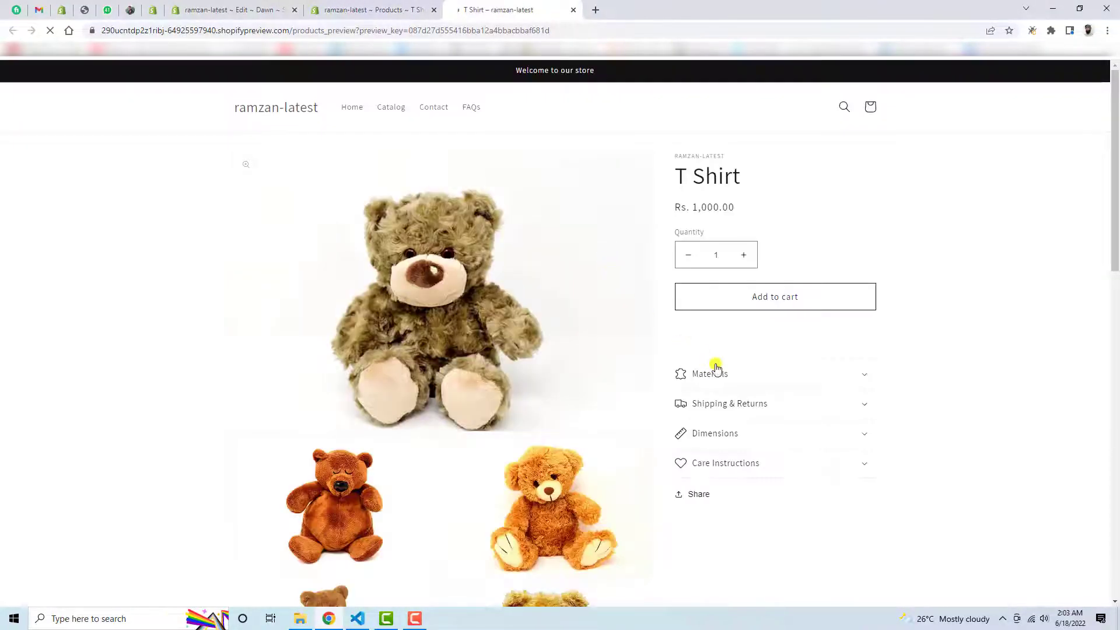
pyautogui.scroll(-1, 712, 367)
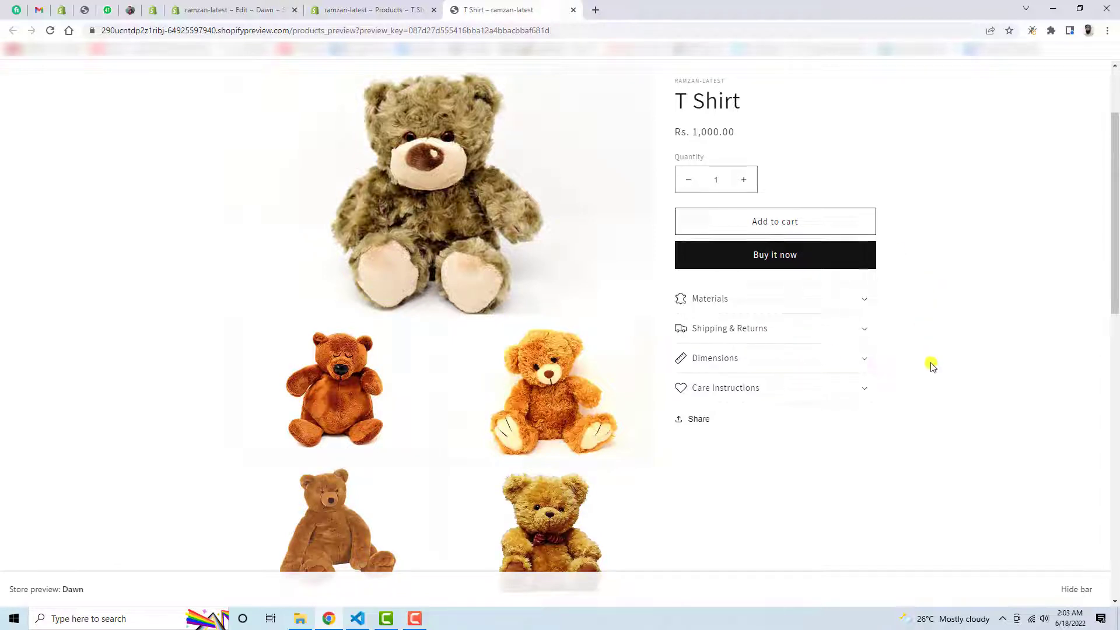
pyautogui.click(1077, 588)
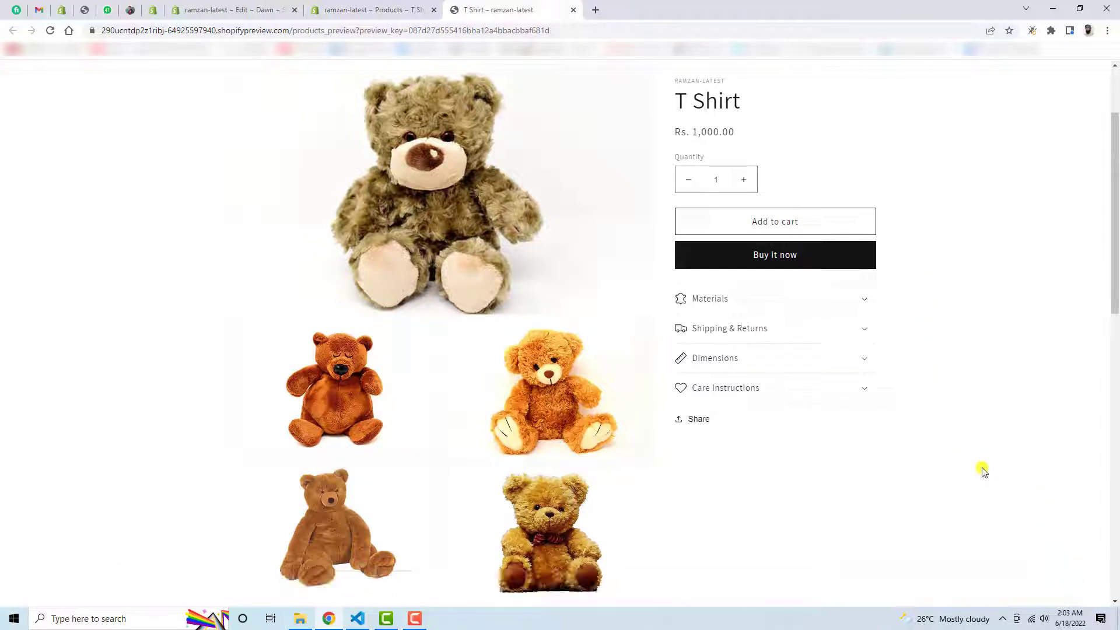
pyautogui.scroll(1, 894, 451)
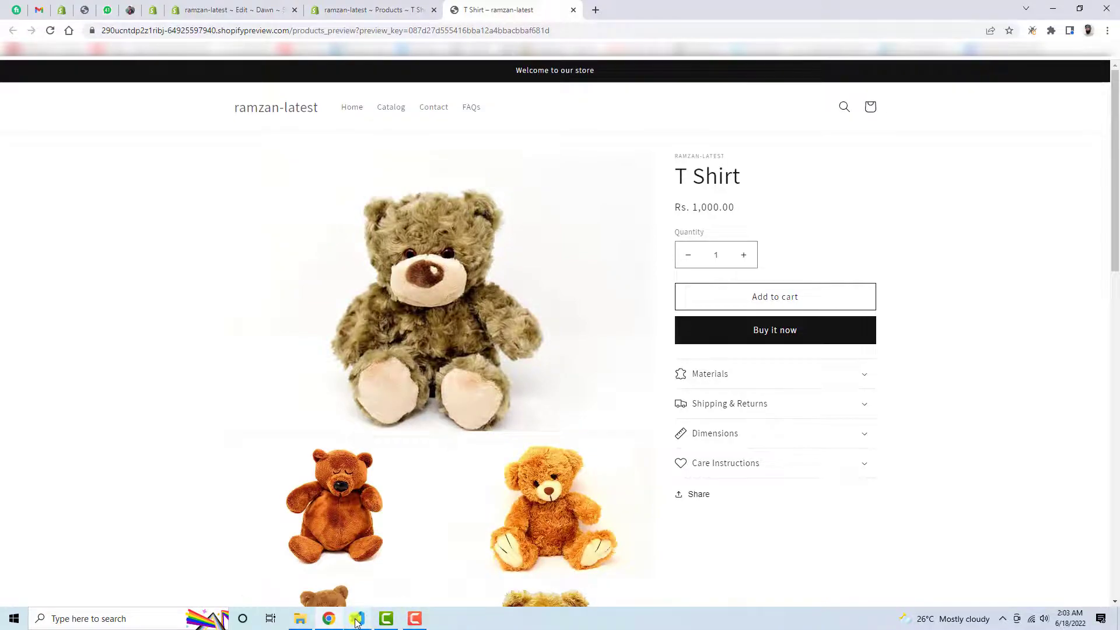
# - Rename the third tab label in tabs.html from Policy to Terms and save
pyautogui.click(356, 619)
pyautogui.scroll(2, 1081, 236)
pyautogui.scroll(10, 1082, 236)
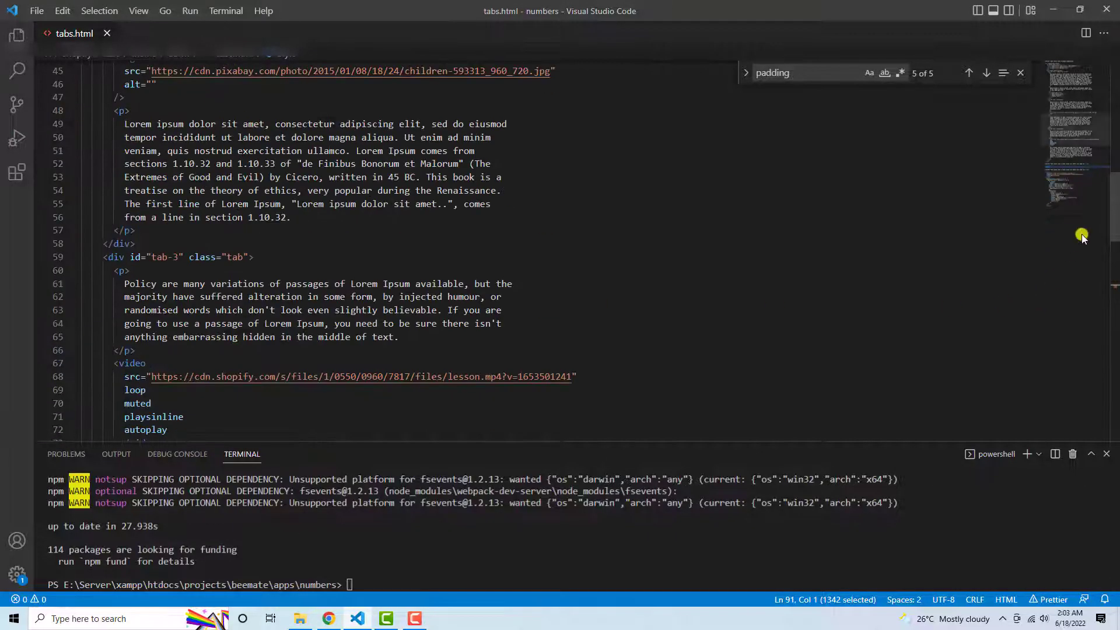
pyautogui.scroll(15, 1082, 237)
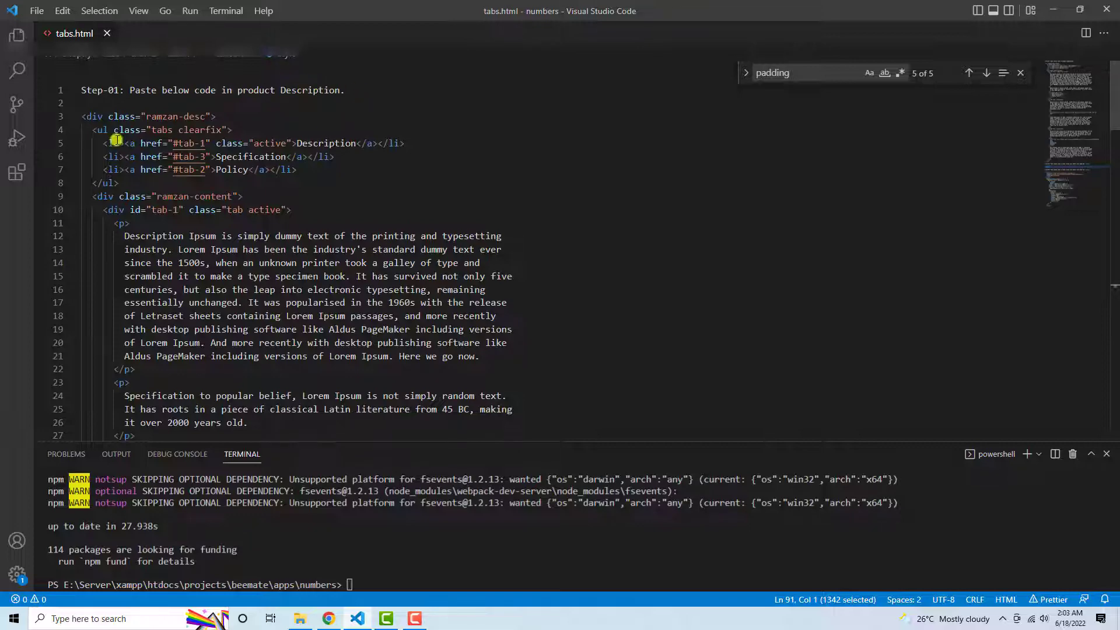
pyautogui.moveTo(73, 123)
pyautogui.click(85, 115)
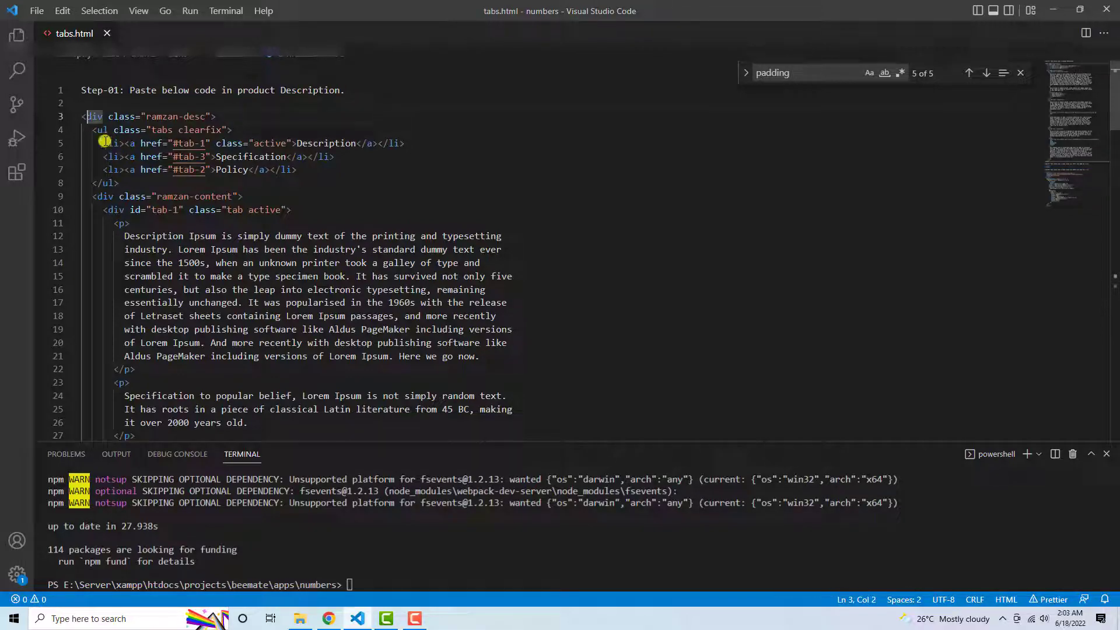
pyautogui.click(83, 103)
pyautogui.scroll(-5, 167, 240)
pyautogui.scroll(-10, 166, 239)
pyautogui.scroll(-10, 166, 240)
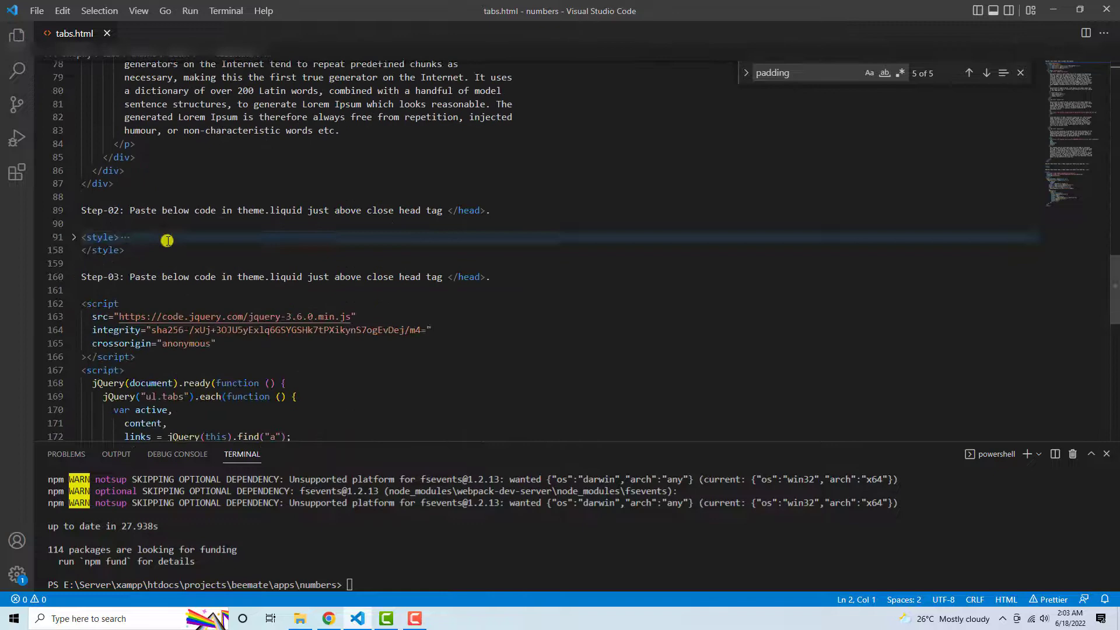
pyautogui.scroll(10, 151, 227)
pyautogui.scroll(8, 152, 227)
pyautogui.scroll(6, 210, 251)
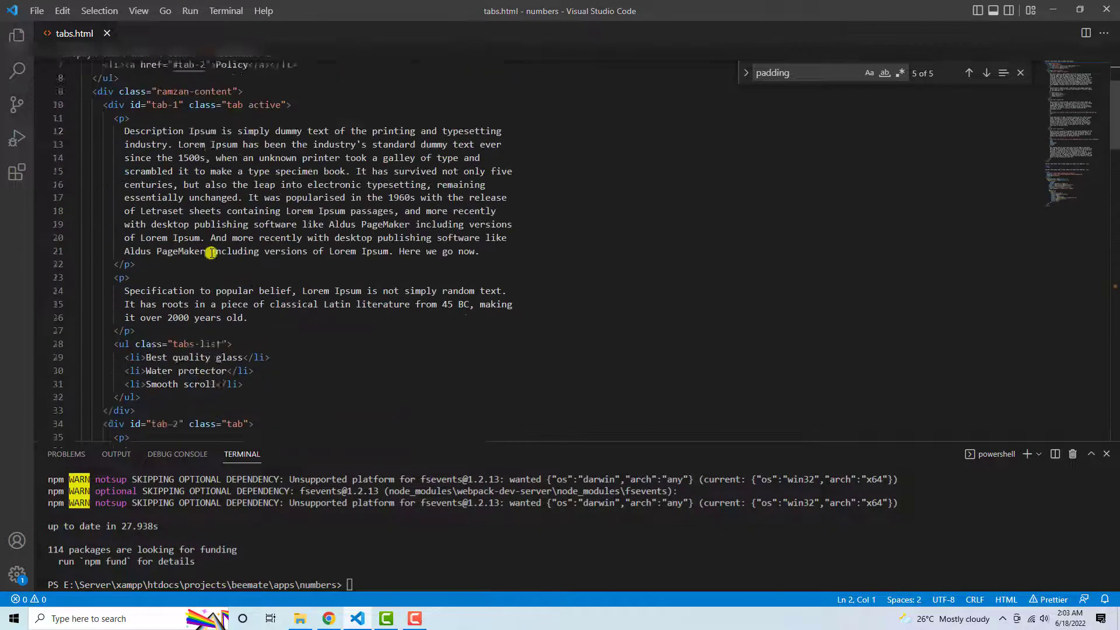
pyautogui.scroll(2, 211, 251)
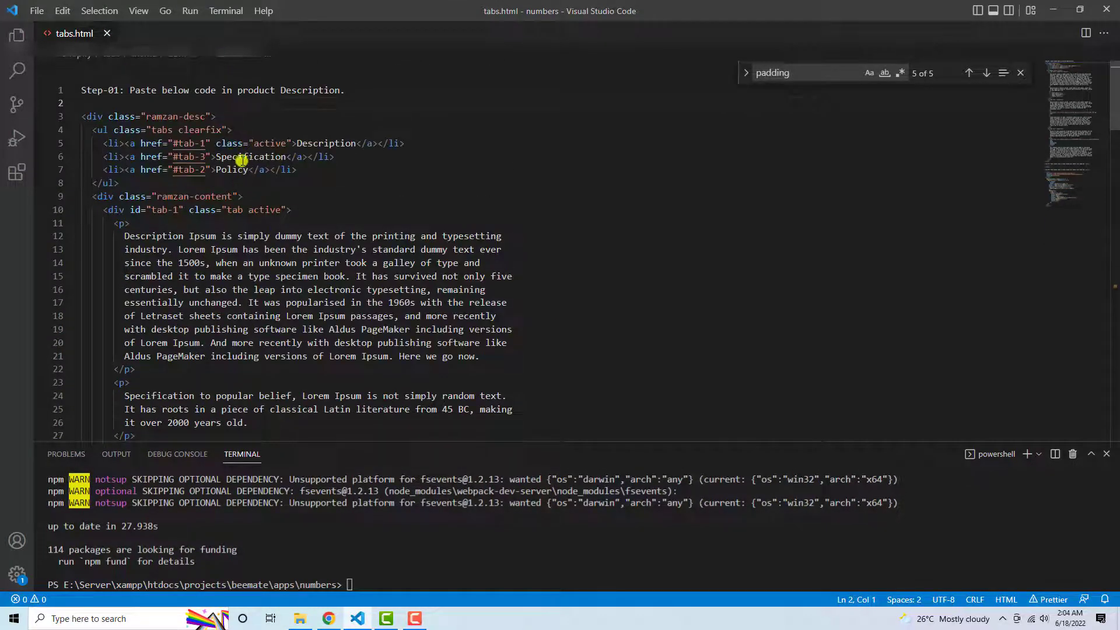
pyautogui.doubleClick(317, 143)
pyautogui.doubleClick(243, 157)
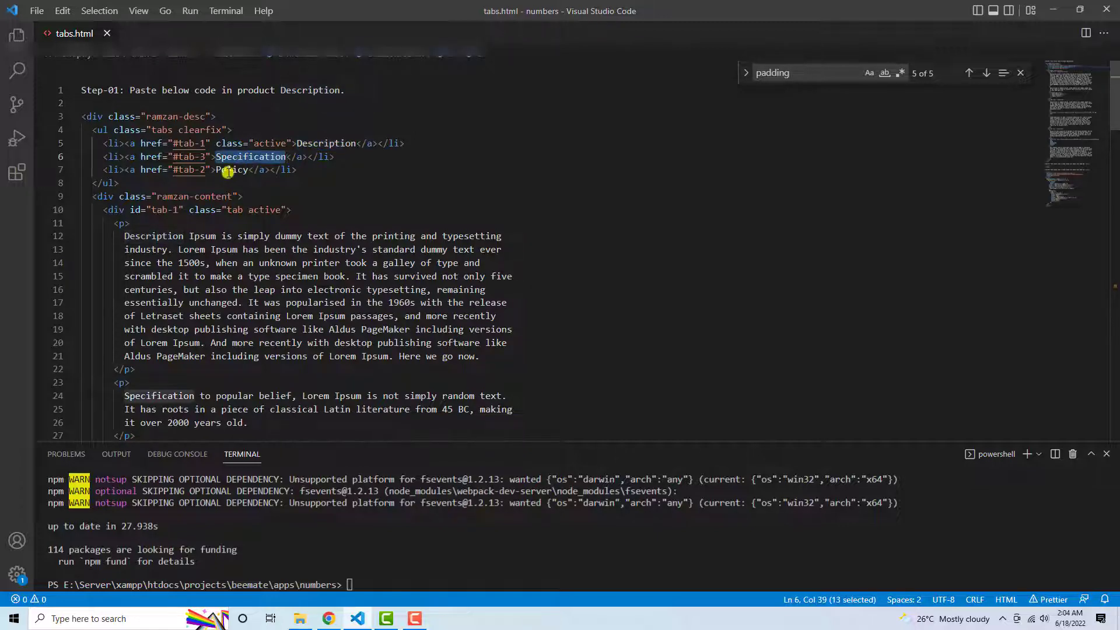
pyautogui.doubleClick(228, 169)
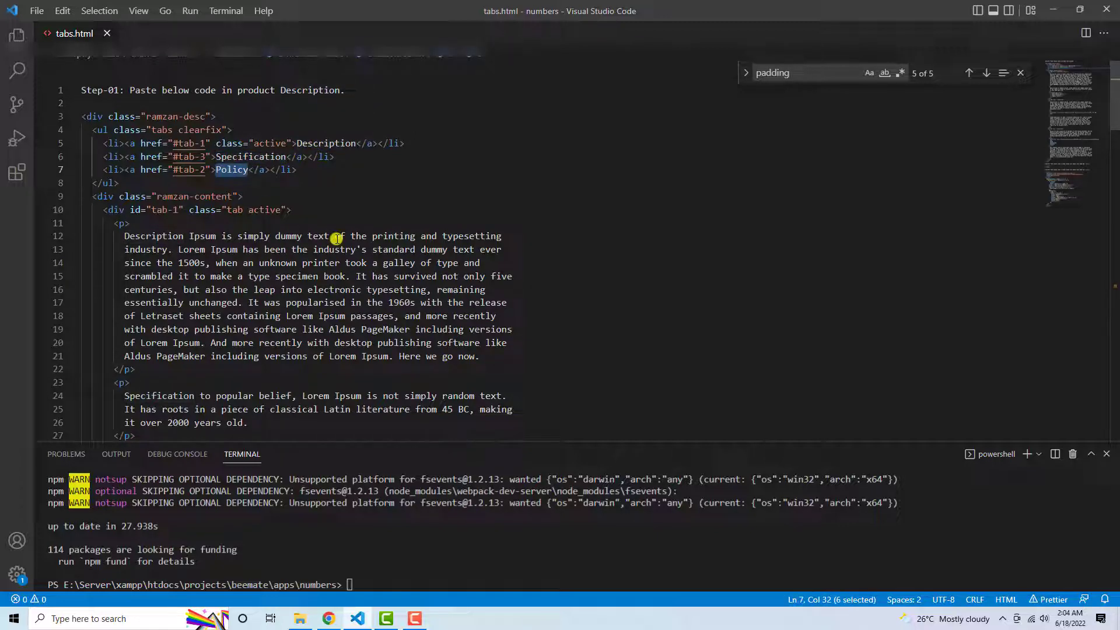
pyautogui.write('T')
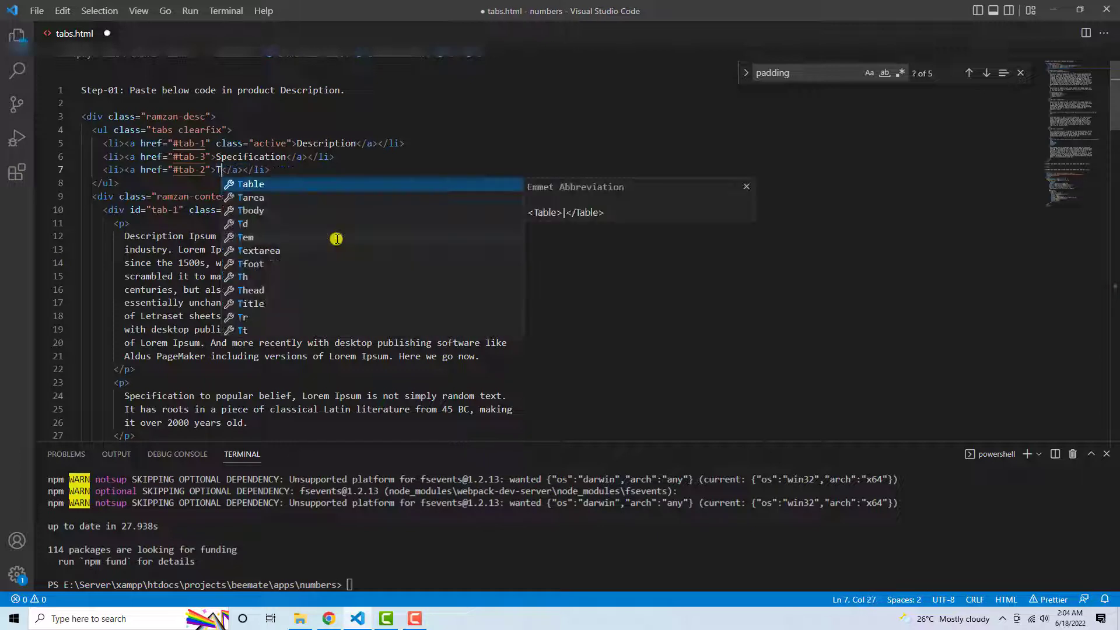
pyautogui.write('erms')
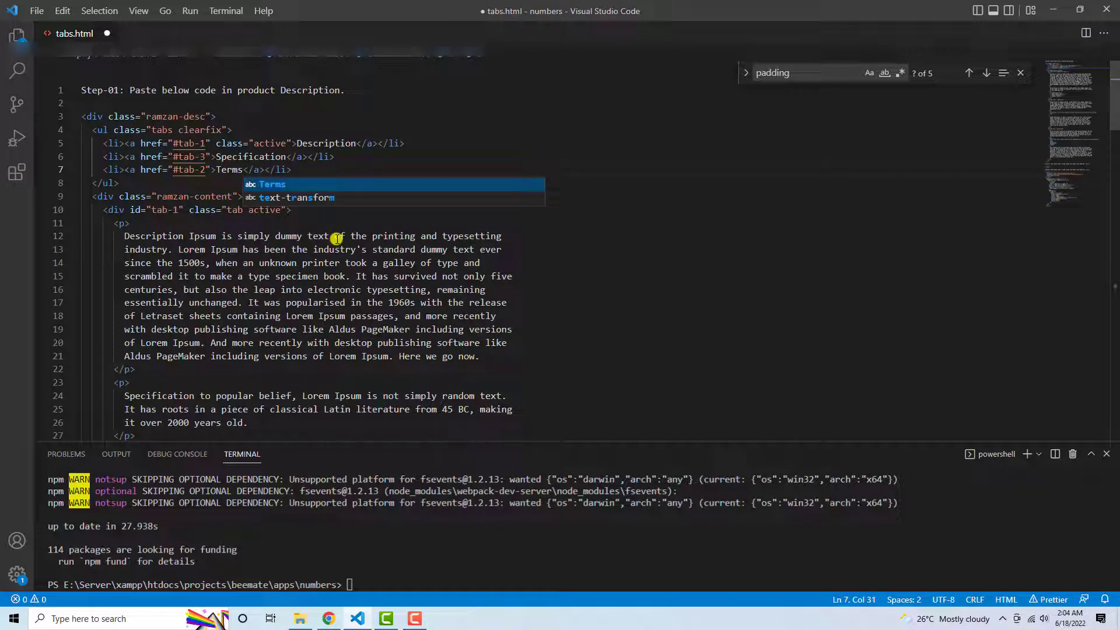
pyautogui.hotkey('ctrl', 's')
# - Copy the Step-01 product-description markup, lines 2–87, from tabs.html
pyautogui.click(101, 104)
pyautogui.scroll(-2, 200, 217)
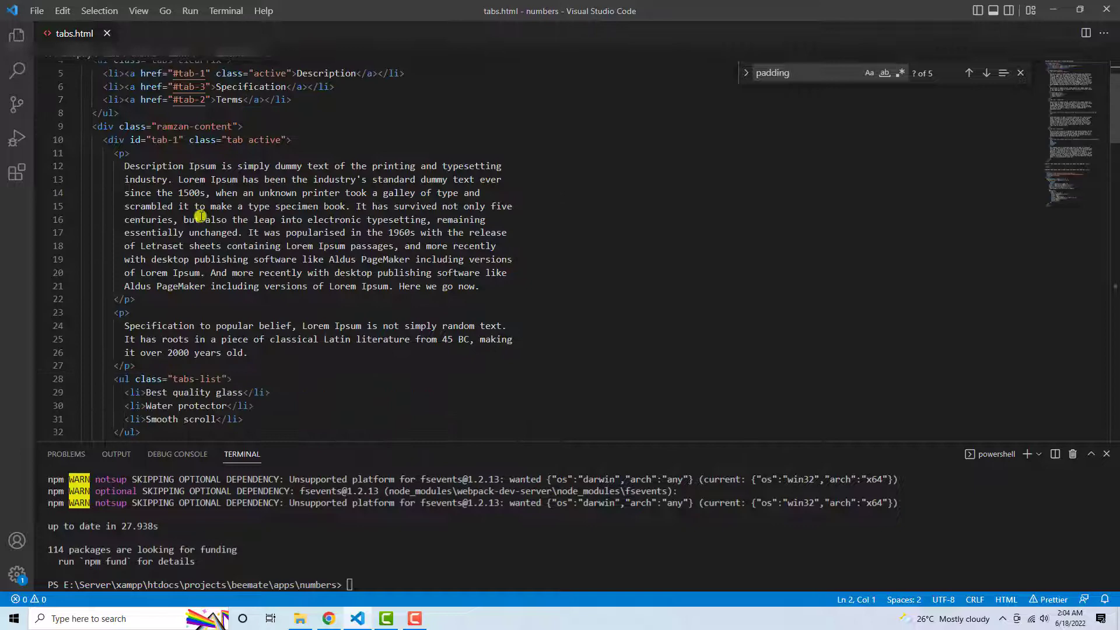
pyautogui.moveTo(121, 165); pyautogui.dragTo(526, 295)
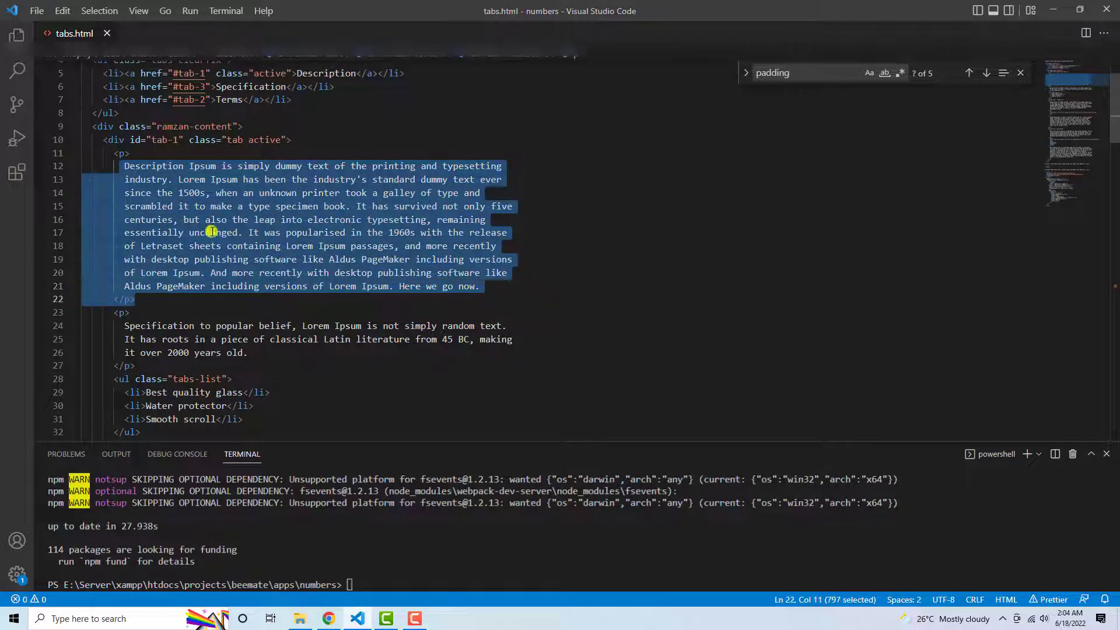
pyautogui.scroll(2, 210, 232)
pyautogui.click(91, 107)
pyautogui.scroll(-8, 228, 263)
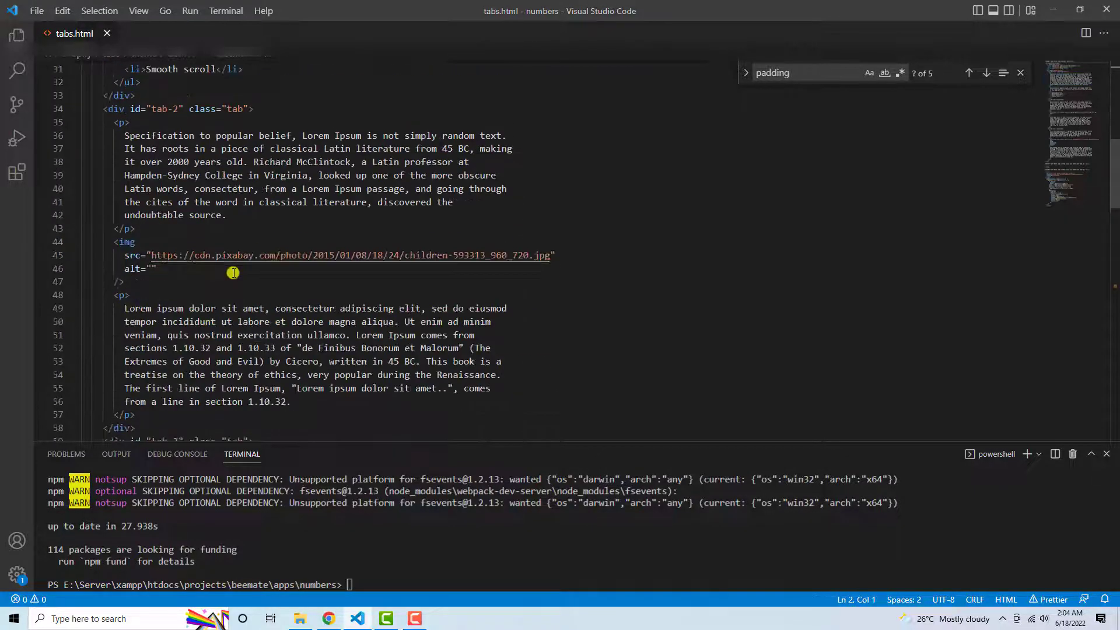
pyautogui.scroll(-7, 224, 267)
pyautogui.scroll(-5, 219, 270)
pyautogui.scroll(-3, 219, 271)
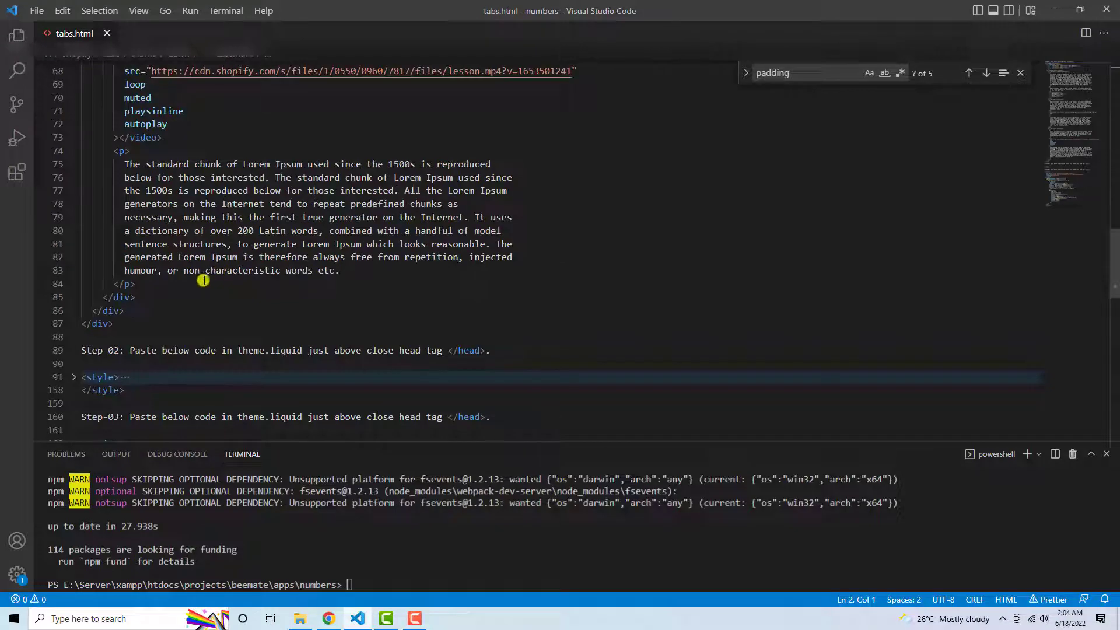
pyautogui.keyDown('shift'); pyautogui.click(128, 324); pyautogui.keyUp('shift')
pyautogui.hotkey('alt', 'Tab')
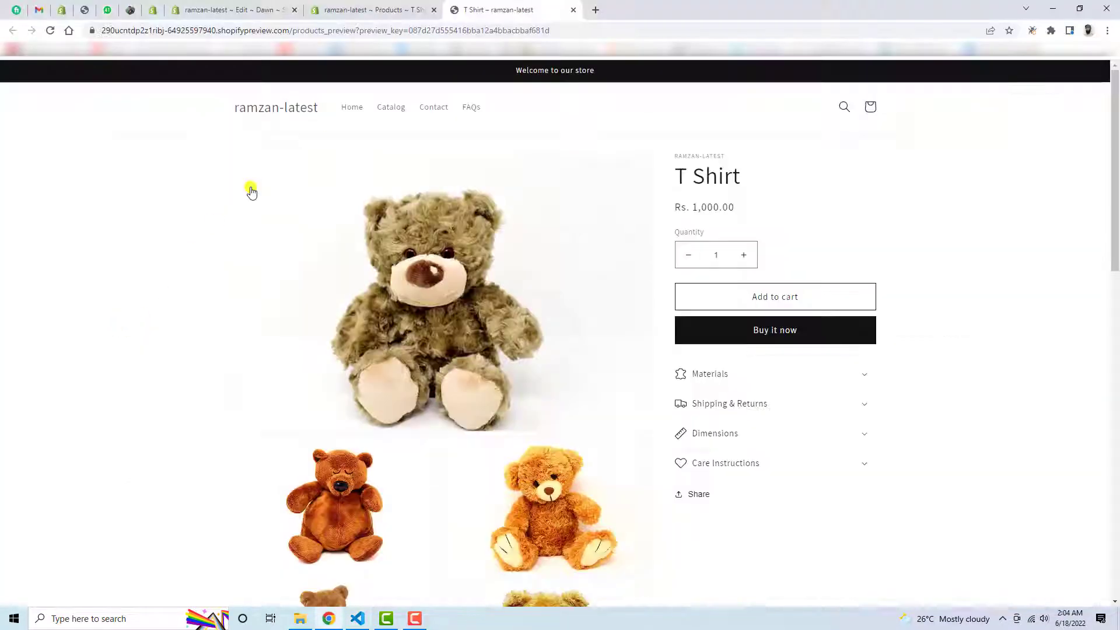
# - Paste the tab markup into the T Shirt description's HTML view and save
pyautogui.click(342, 7)
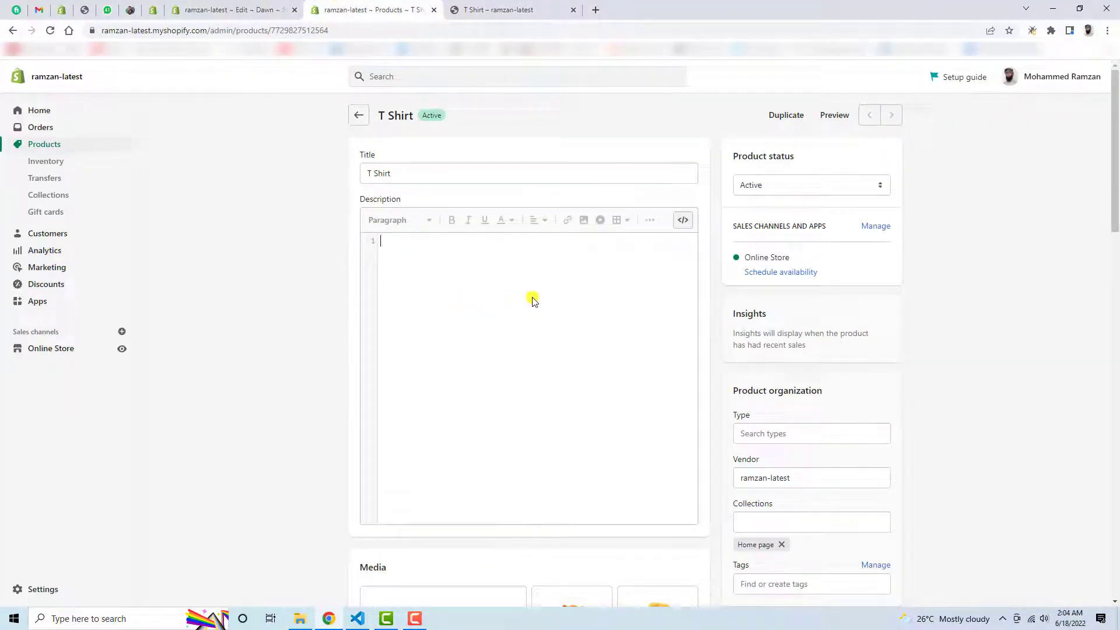
pyautogui.click(681, 220)
pyautogui.hotkey('ctrl', 'v')
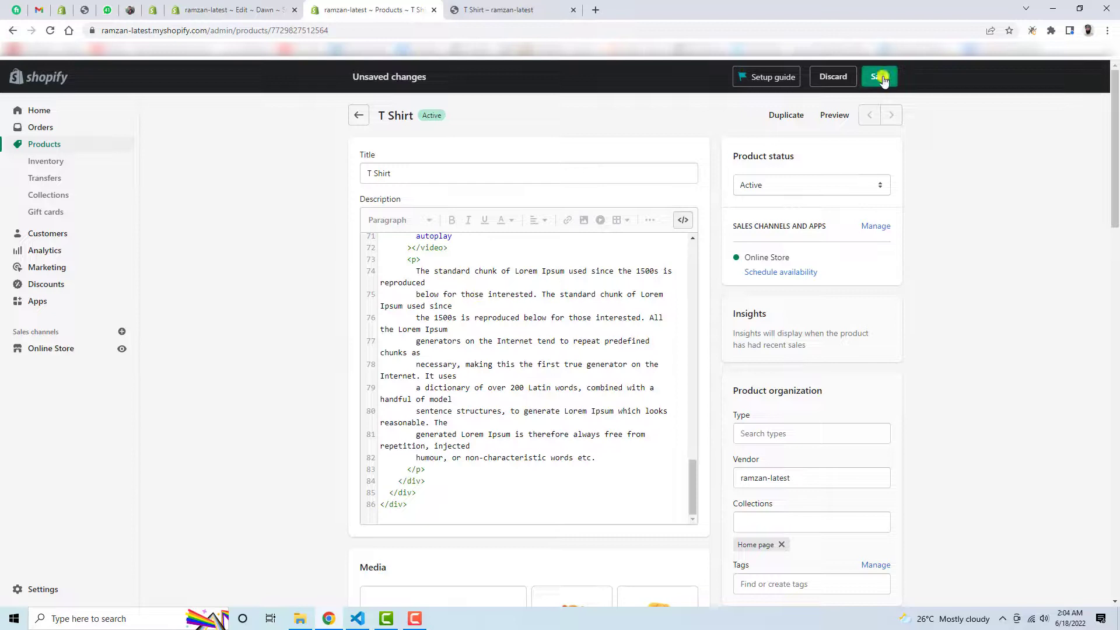
pyautogui.click(882, 81)
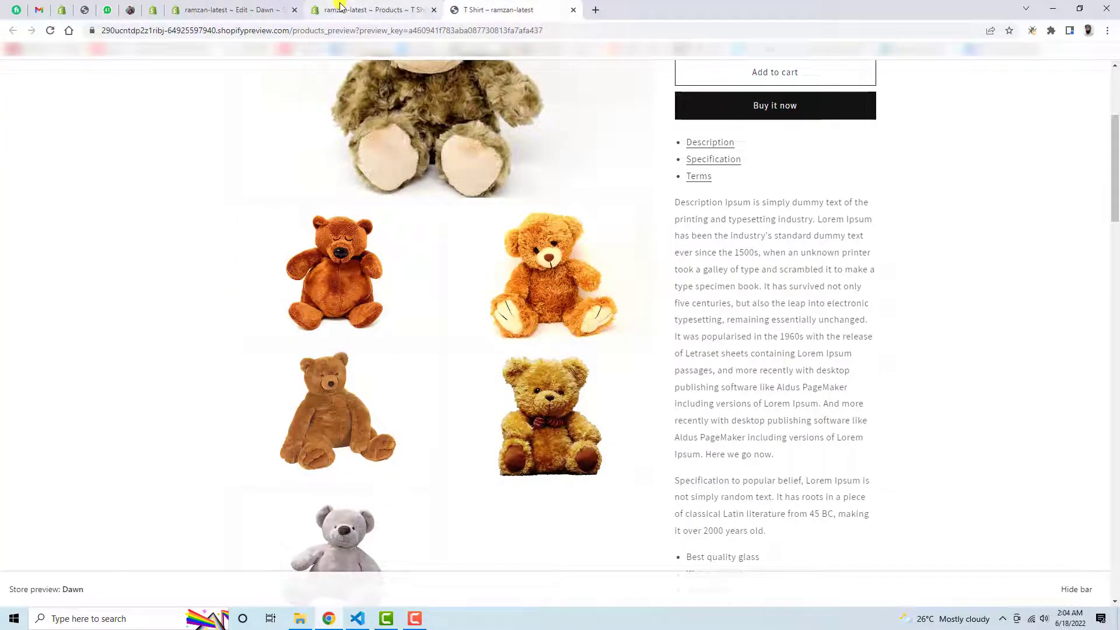
# - Copy the Step-02 <style> block, through line 158, from tabs.html
pyautogui.hotkey('alt', 'Tab')
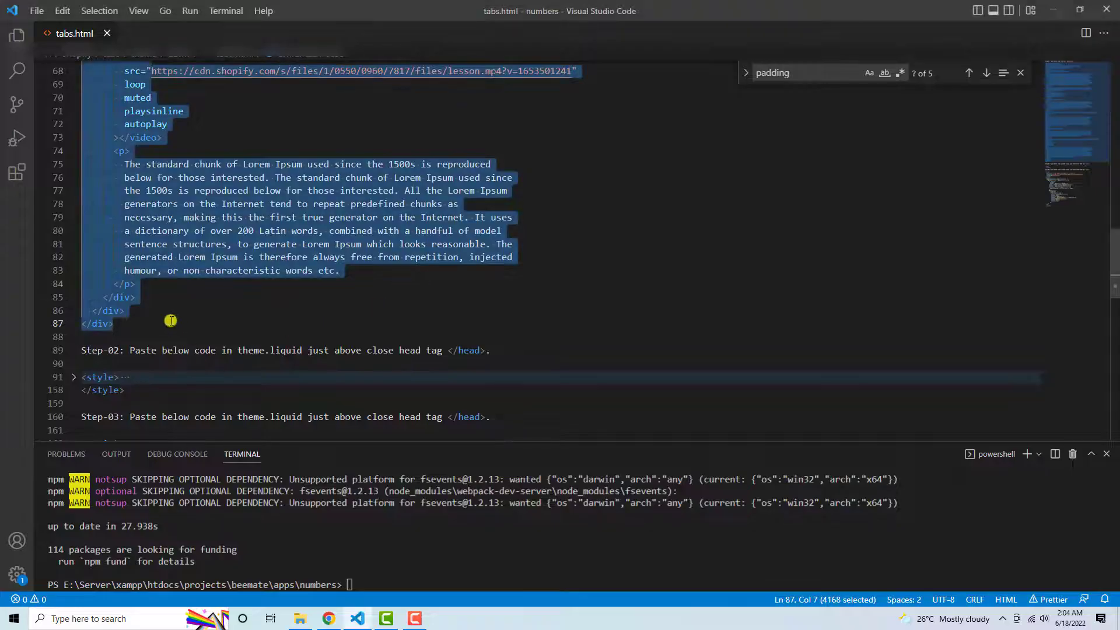
pyautogui.scroll(-4, 170, 321)
pyautogui.click(73, 202)
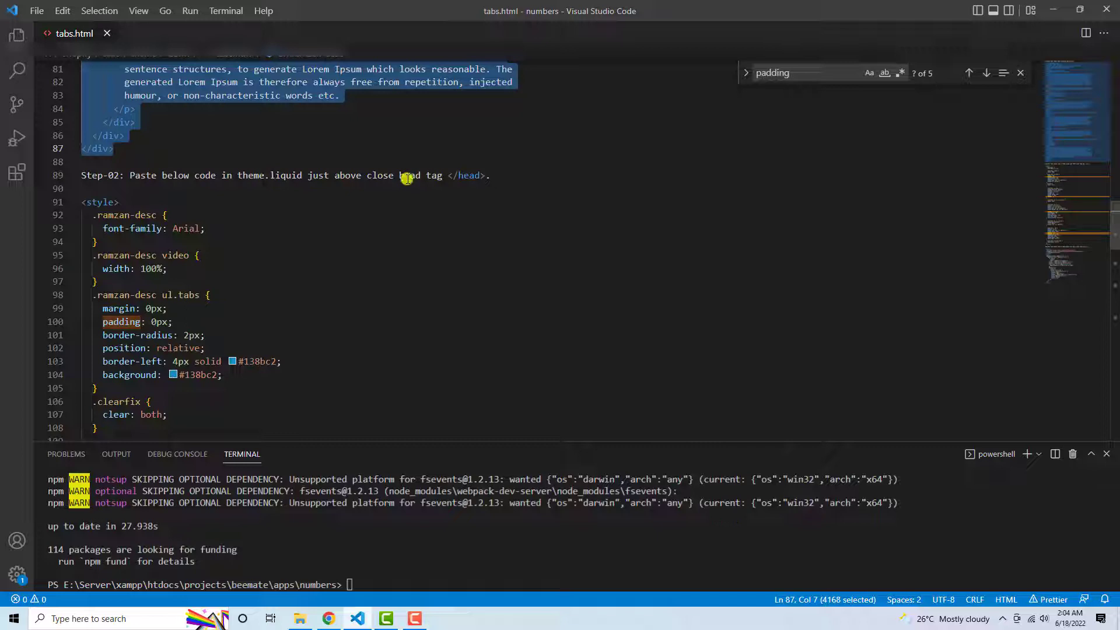
pyautogui.click(82, 188)
pyautogui.scroll(-20, 161, 227)
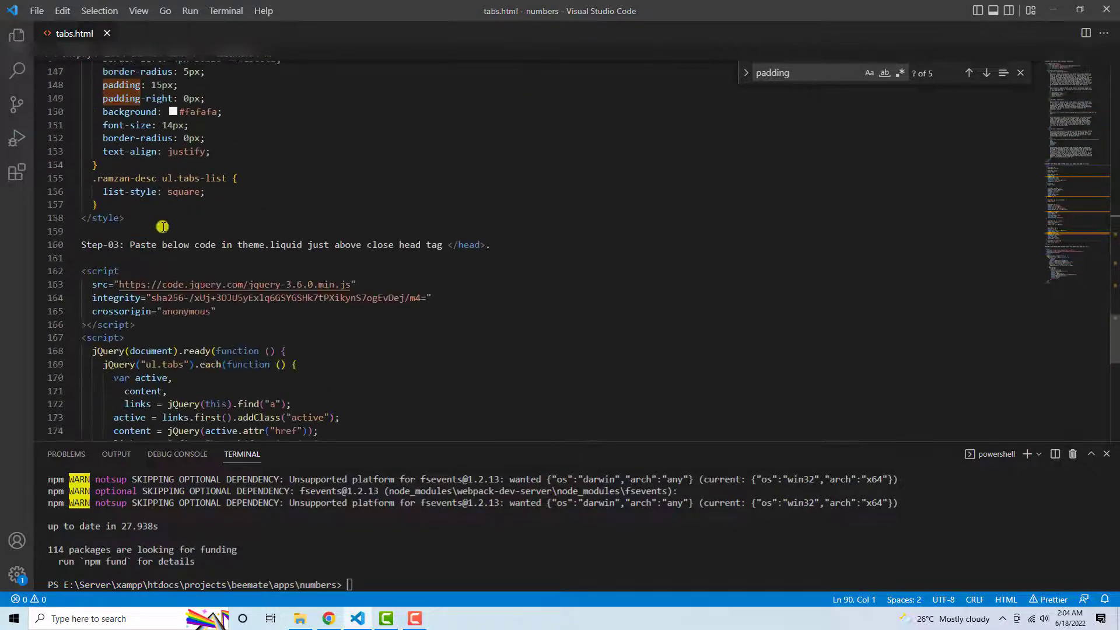
pyautogui.keyDown('shift'); pyautogui.click(146, 218); pyautogui.keyUp('shift')
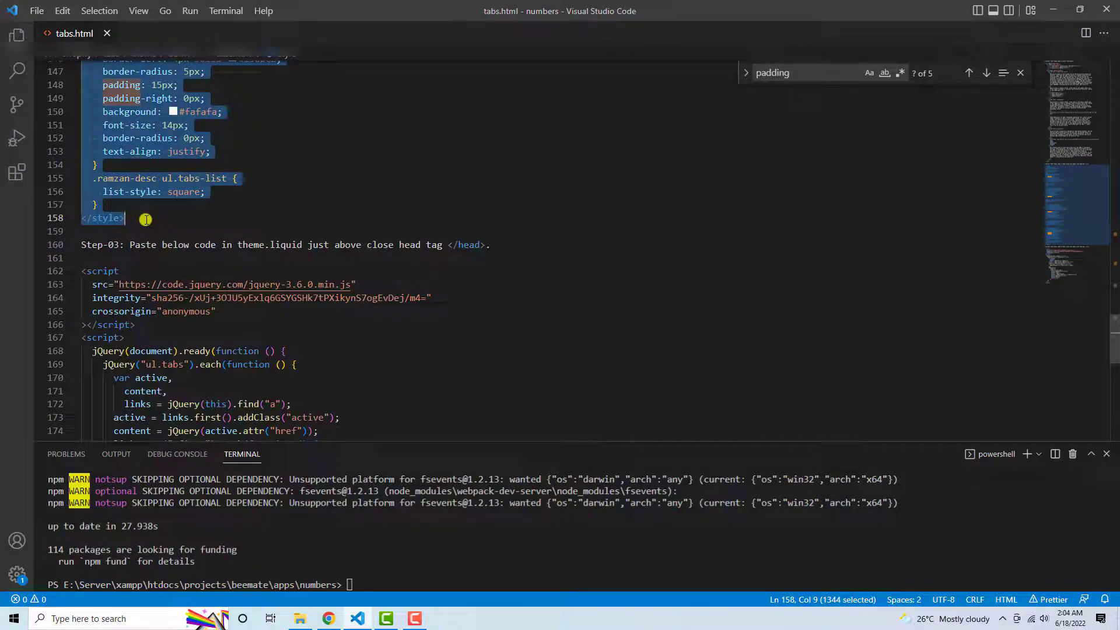
pyautogui.hotkey('alt', 'Tab')
# - Paste the tab styles just above </head> in theme.liquid and save
pyautogui.click(278, 7)
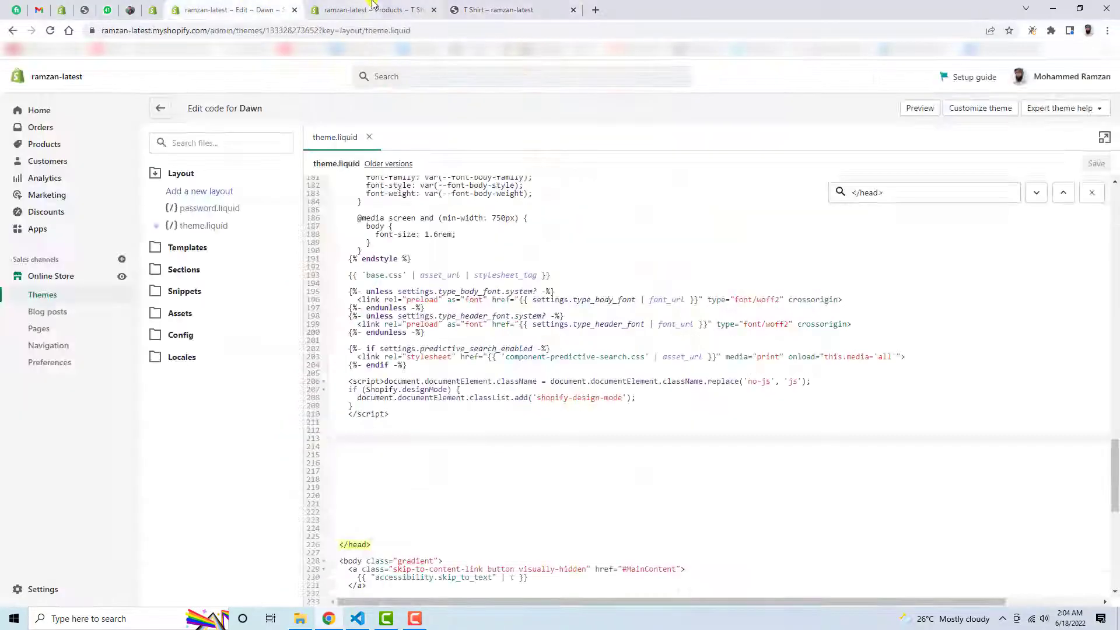
pyautogui.scroll(-3, 370, 512)
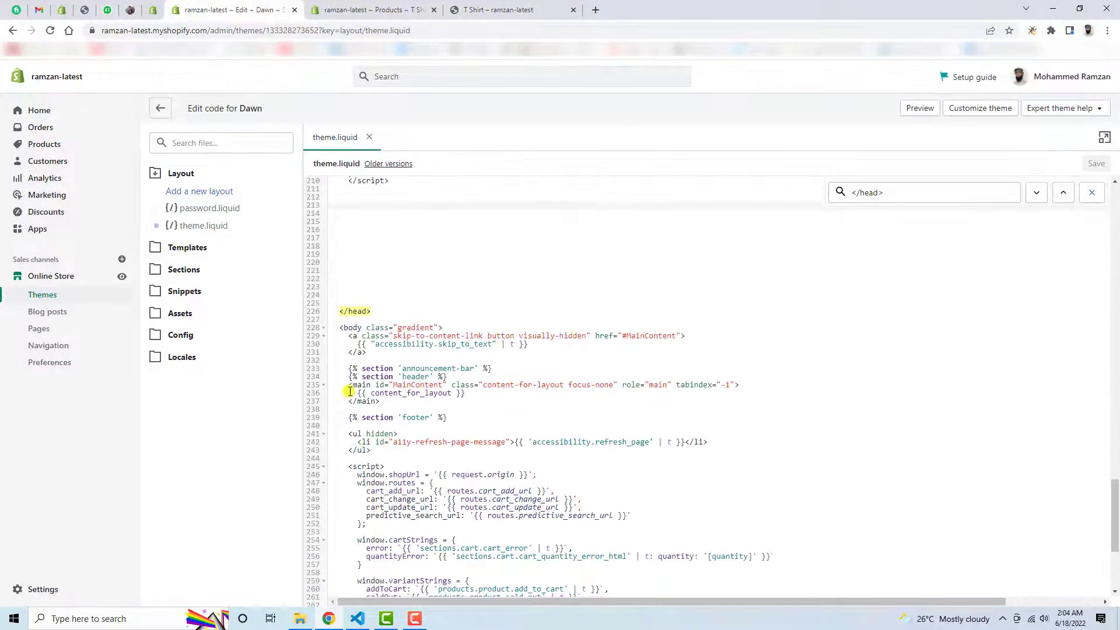
pyautogui.click(360, 295)
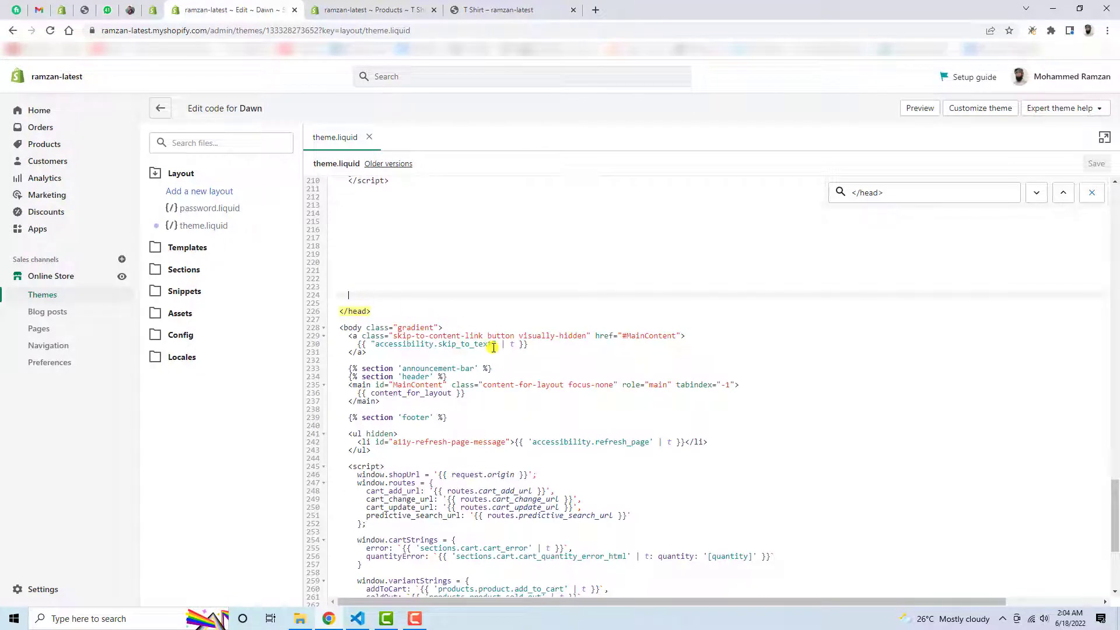
pyautogui.hotkey('ctrl', 'v')
pyautogui.scroll(-5, 520, 395)
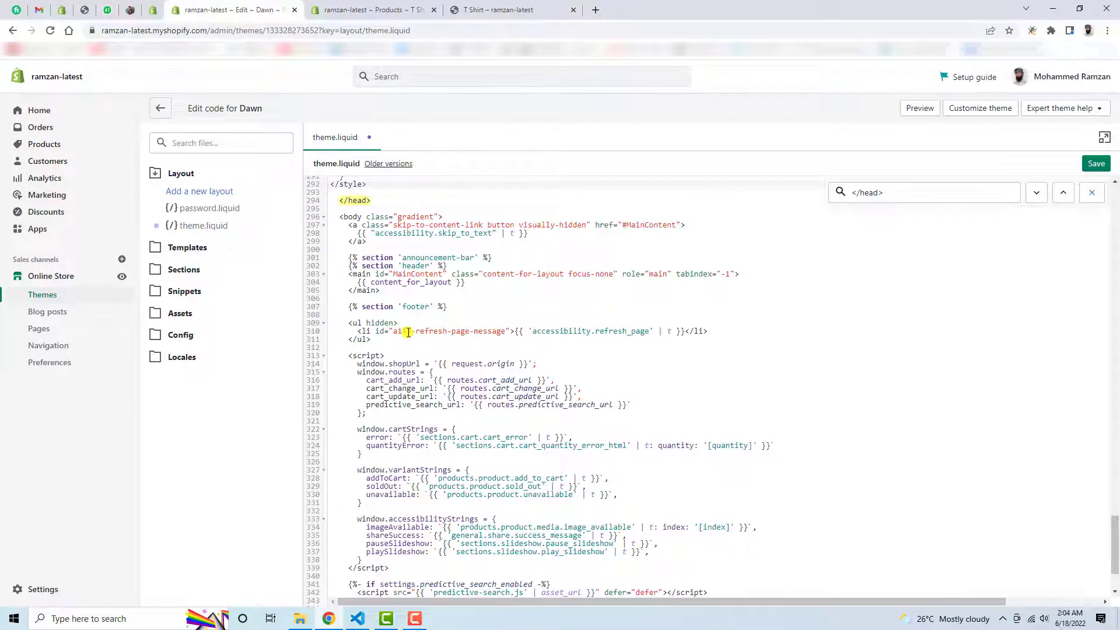
pyautogui.scroll(2, 407, 331)
pyautogui.hotkey('alt', 'Tab')
pyautogui.scroll(-1, 197, 294)
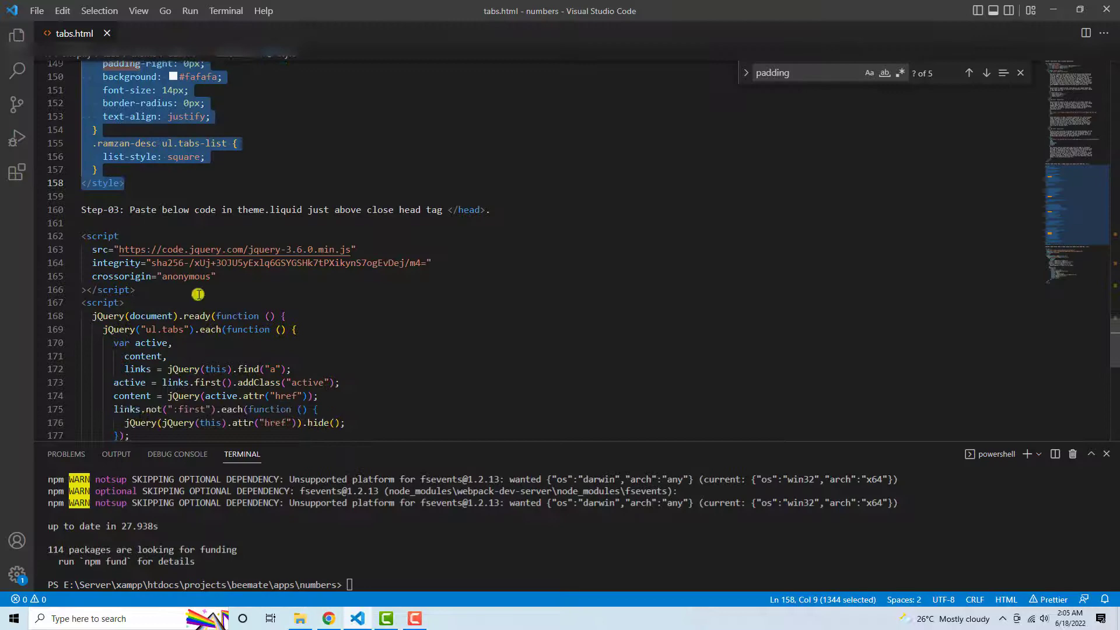
pyautogui.hotkey('alt', 'Tab')
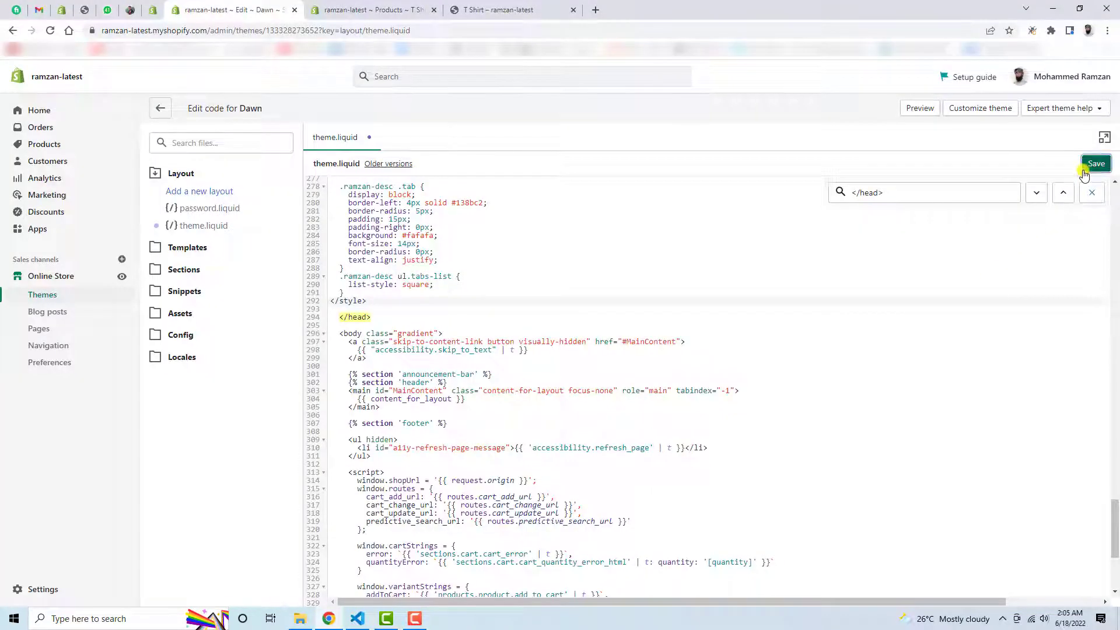
pyautogui.click(1086, 168)
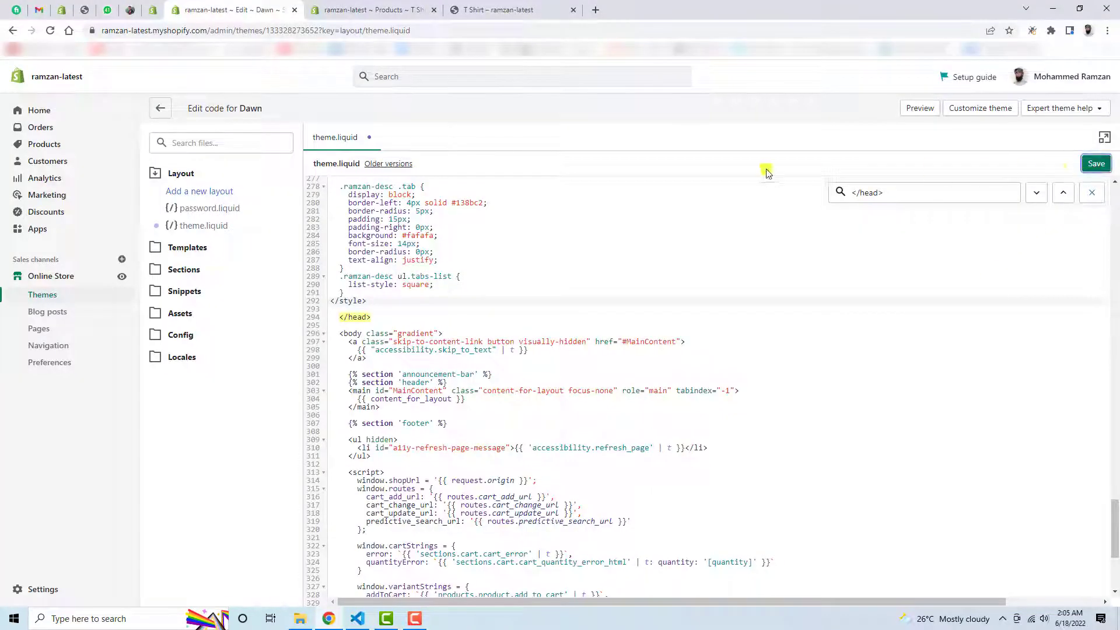
pyautogui.click(501, 9)
# - Reload the styled preview, then copy the jQuery script block, lines 161–192, from tabs.html
pyautogui.click(50, 30)
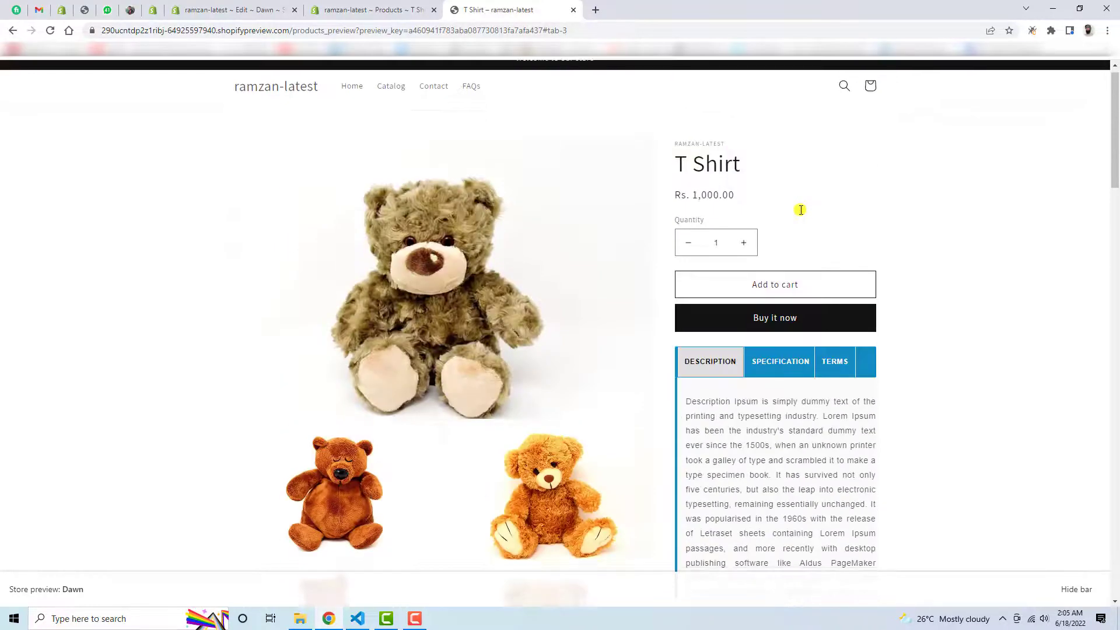
pyautogui.scroll(-4, 799, 209)
pyautogui.scroll(-4, 800, 210)
pyautogui.scroll(-1, 800, 210)
pyautogui.scroll(5, 799, 213)
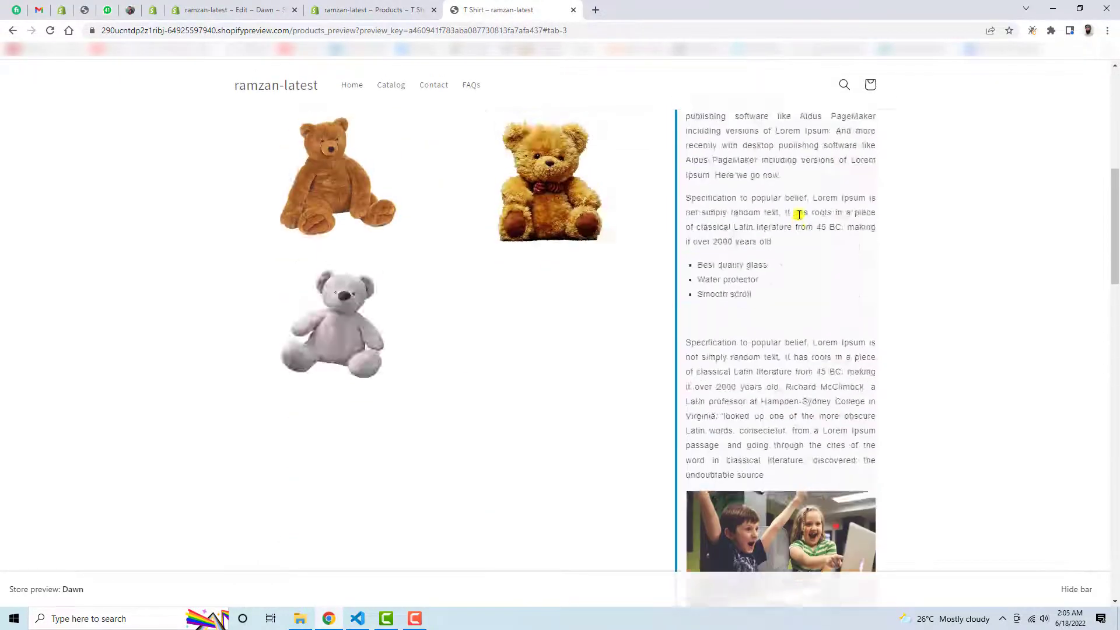
pyautogui.scroll(5, 801, 214)
pyautogui.hotkey('alt', 'Tab')
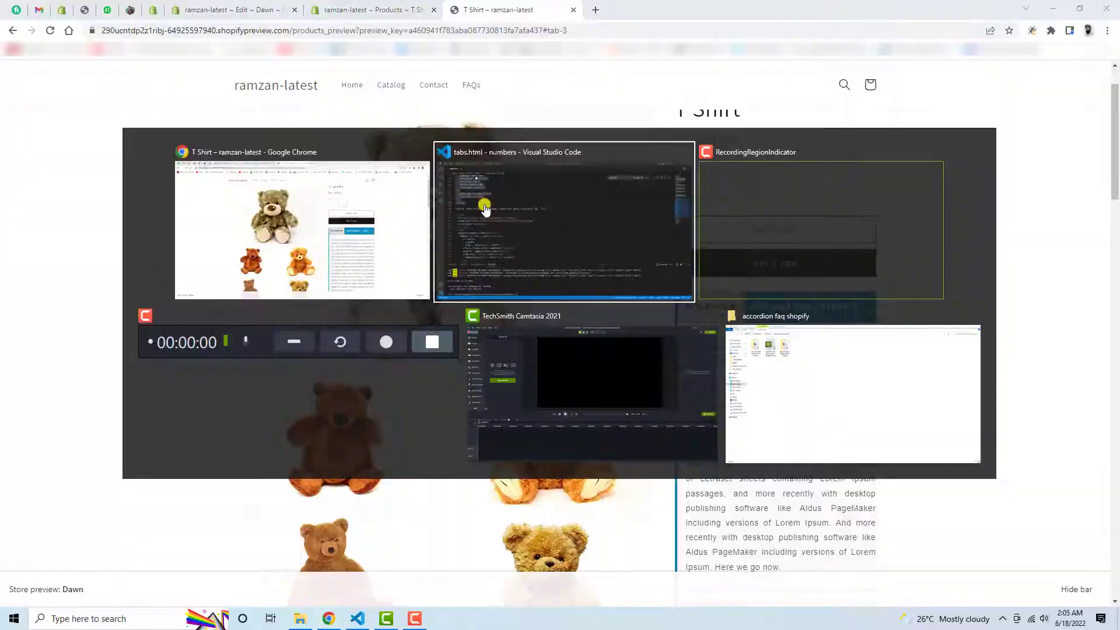
pyautogui.scroll(-1, 102, 223)
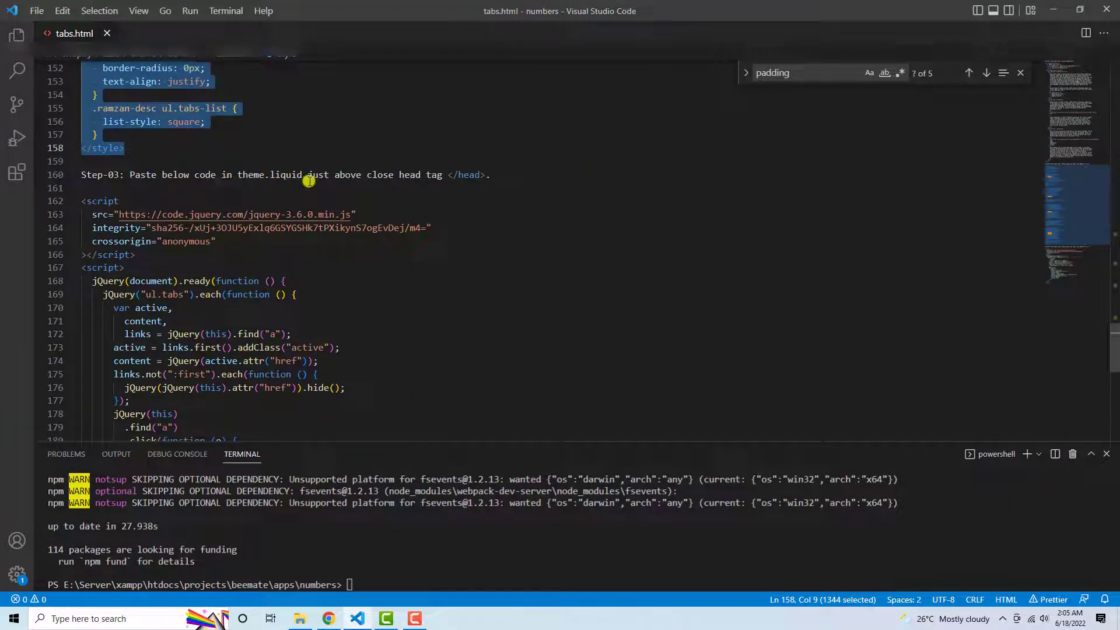
pyautogui.click(107, 189)
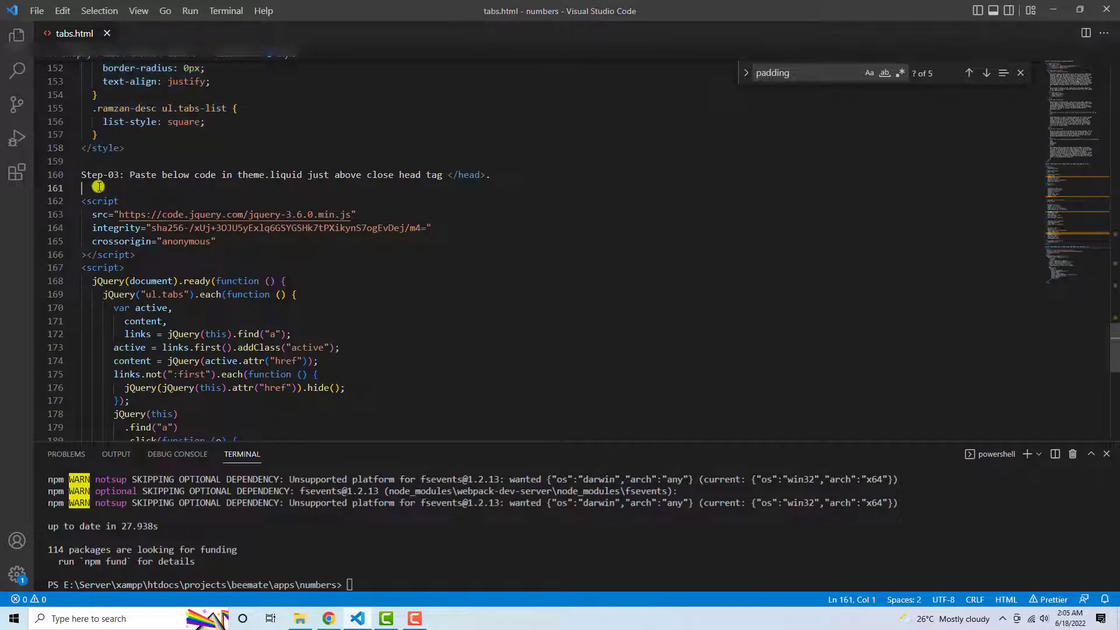
pyautogui.scroll(-8, 131, 210)
pyautogui.keyDown('shift'); pyautogui.click(168, 280); pyautogui.keyUp('shift')
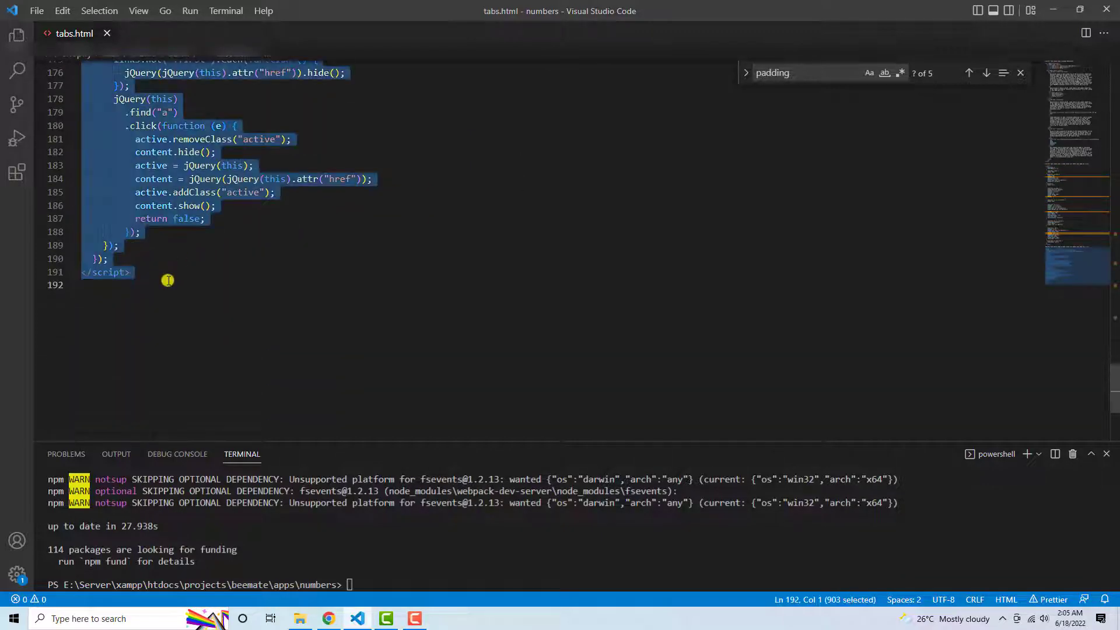
pyautogui.hotkey('alt', 'Tab')
# - Paste the tab-switching script on a new line above </head> in theme.liquid and save
pyautogui.click(368, 10)
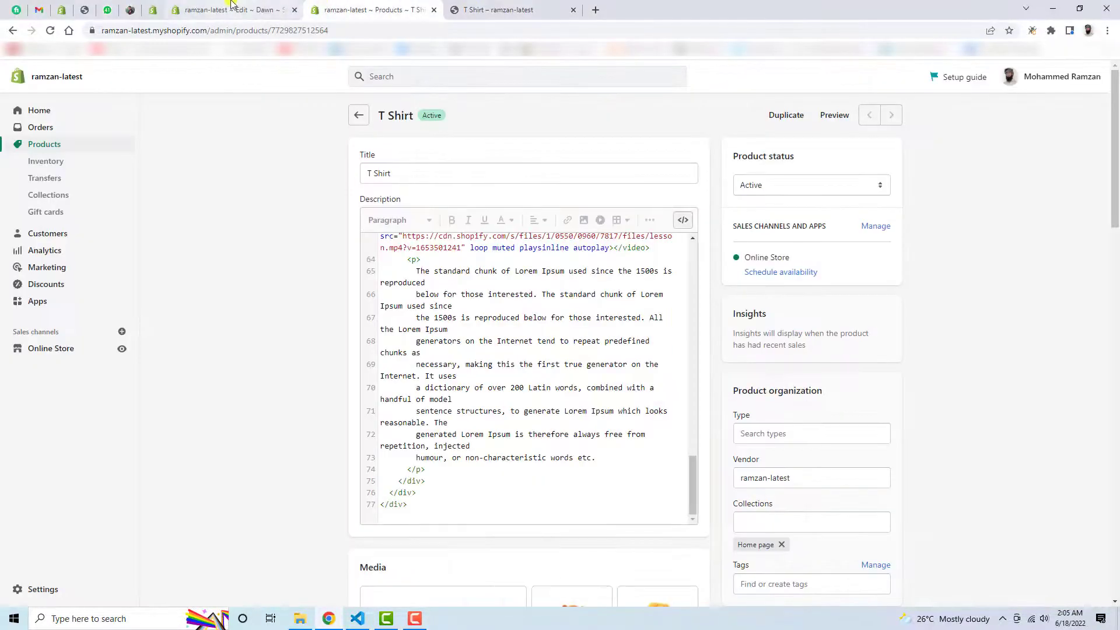
pyautogui.click(233, 10)
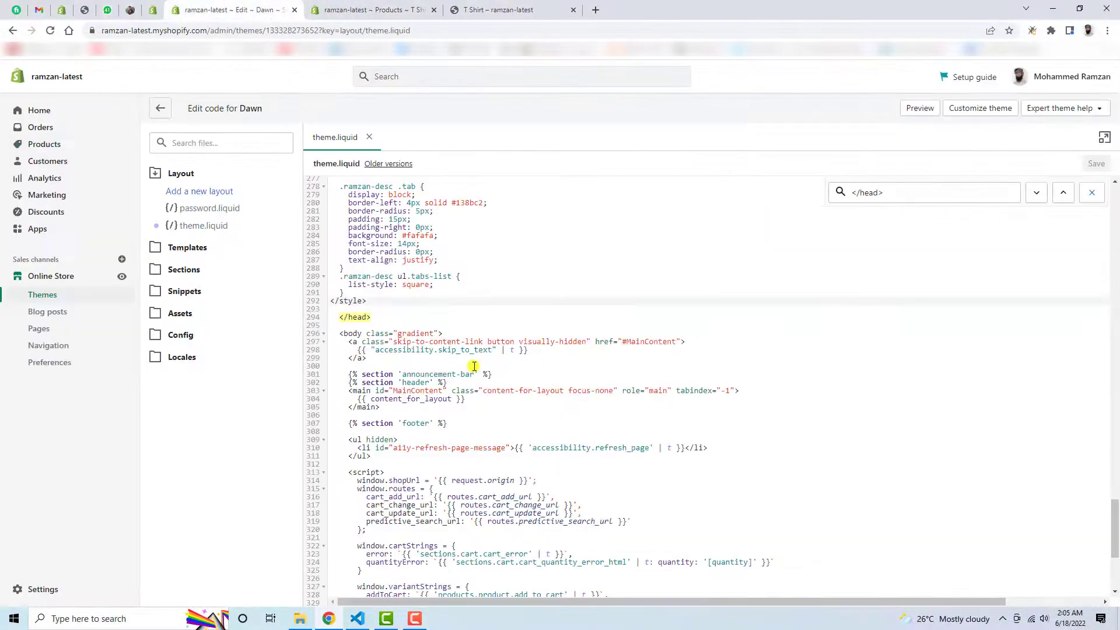
pyautogui.click(360, 310)
pyautogui.press('Return')
pyautogui.press('Return')
pyautogui.write('<script   src="https://code.jquery.com/jquery-3.6.0.min.js"   integrity="sha256-/xUj+3OJU5yExlq6GSYGSHk7tPXikynS7ogEvDej/m4="   crossorigin="anonymous" ></script> <script>   jQuery(document).ready(function () {     jQuery("ul.tabs").each(function () {       var active,         content,         links = jQuery(this).find("a");       active = links.first().addClass("active");       content = jQuery(active.attr("href"));       links.not(":first").each(function () {         jQuery(jQuery(this).attr("href")).hide();       });       jQuery(this)         .find("a")         .click(function (e) {           active.removeClass("active");           content.hide();           active = jQuery(this);           content = jQuery(jQuery(this).attr("href"));           active.addClass("active");           content.show();           return false;         });     });   }); </script>')
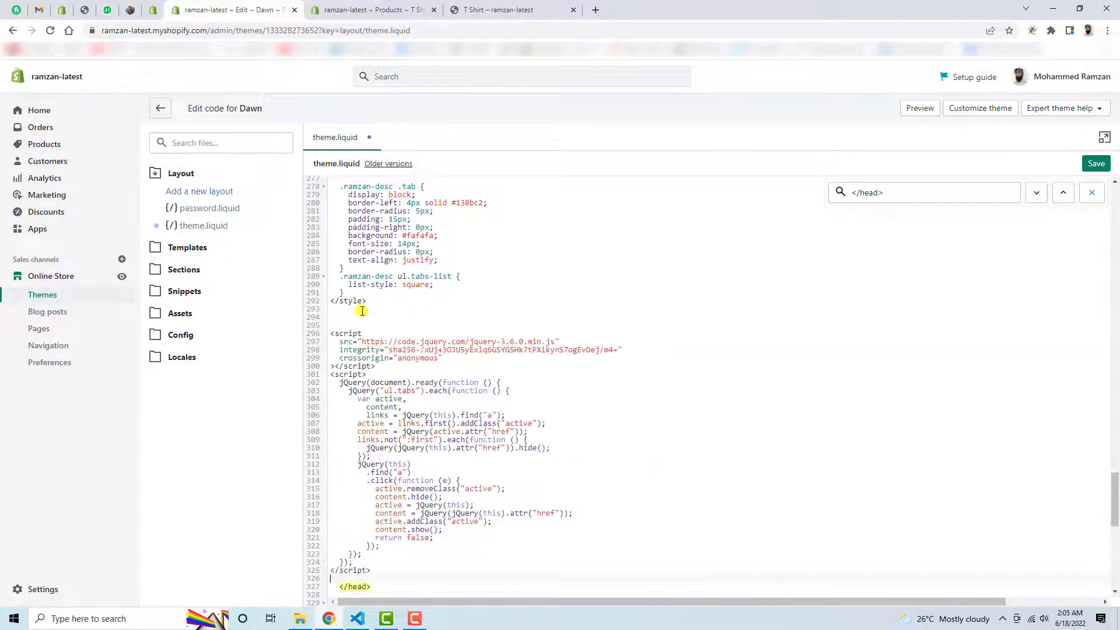
pyautogui.scroll(-3, 501, 339)
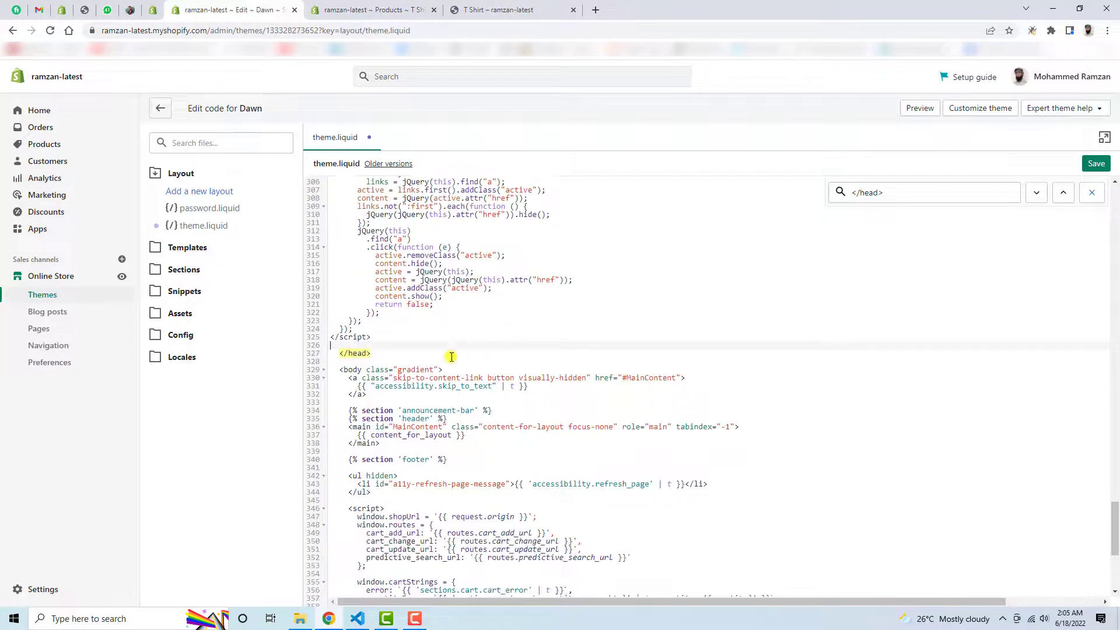
pyautogui.click(1096, 162)
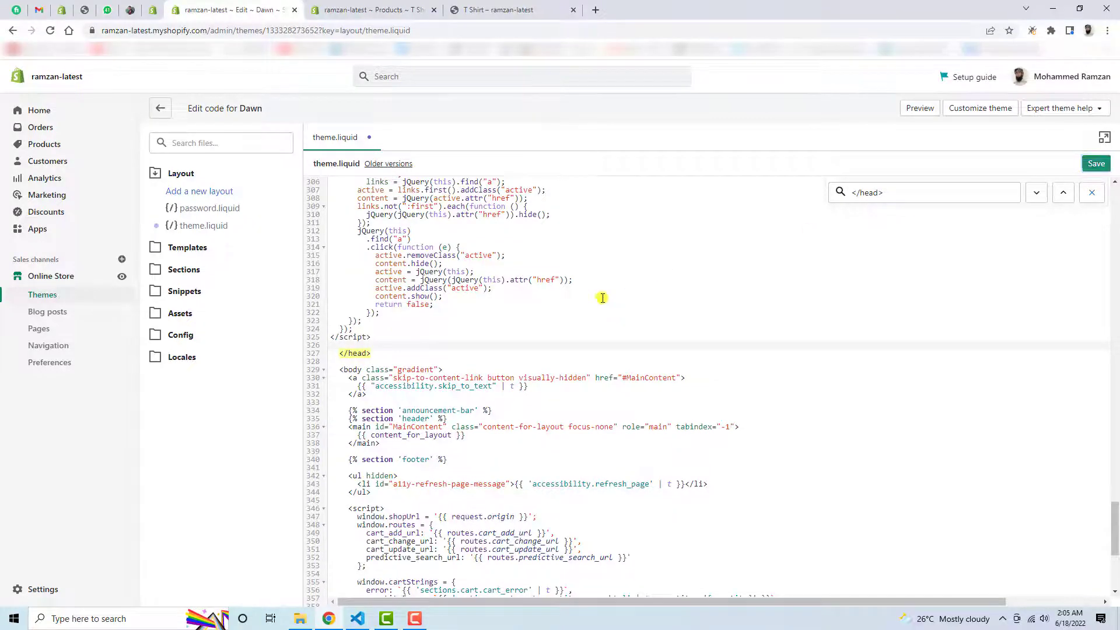
pyautogui.click(499, 10)
# - Reload the T Shirt preview and test Description, Specification (video) and Terms (image)
pyautogui.click(49, 31)
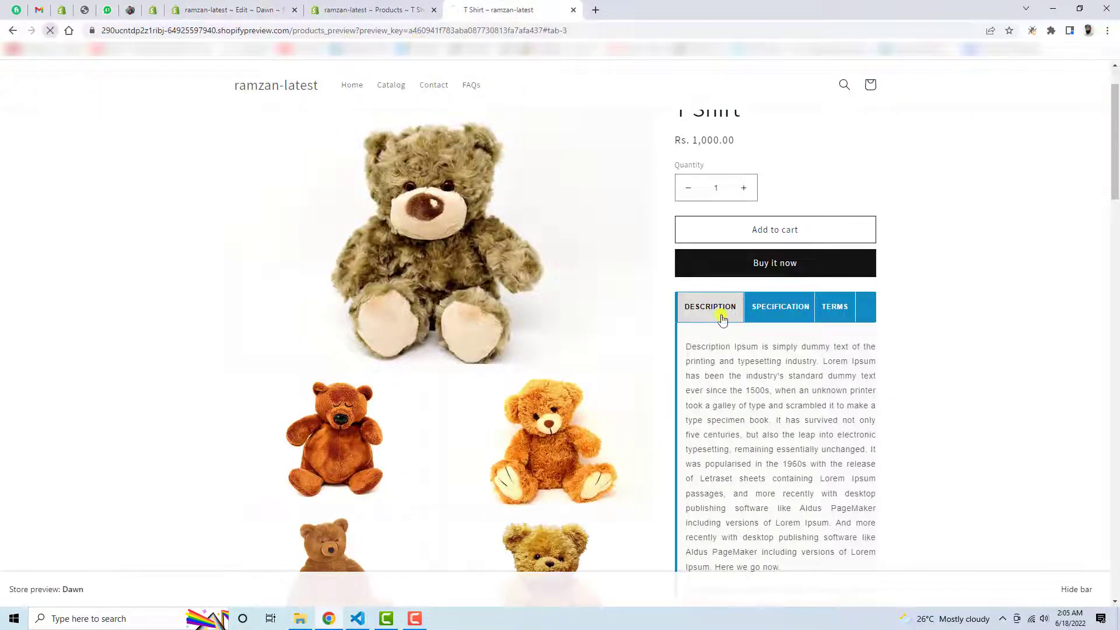
pyautogui.scroll(-2, 954, 351)
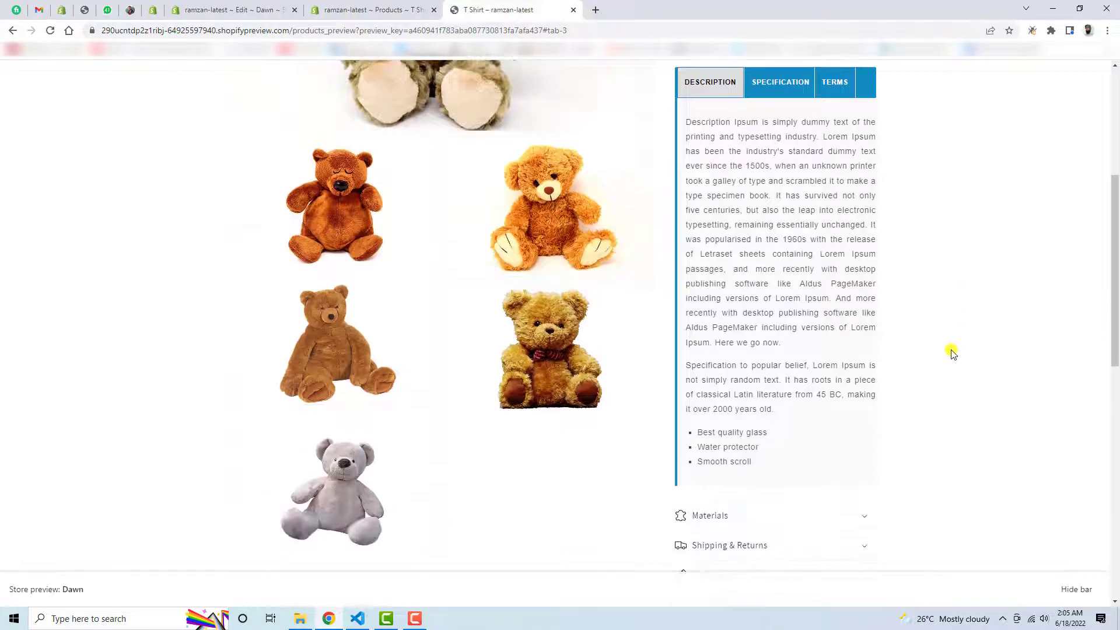
pyautogui.moveTo(759, 463)
pyautogui.mouseDown()
pyautogui.moveTo(670, 175)
pyautogui.moveTo(666, 118)
pyautogui.mouseUp()
pyautogui.click(757, 139)
pyautogui.click(770, 82)
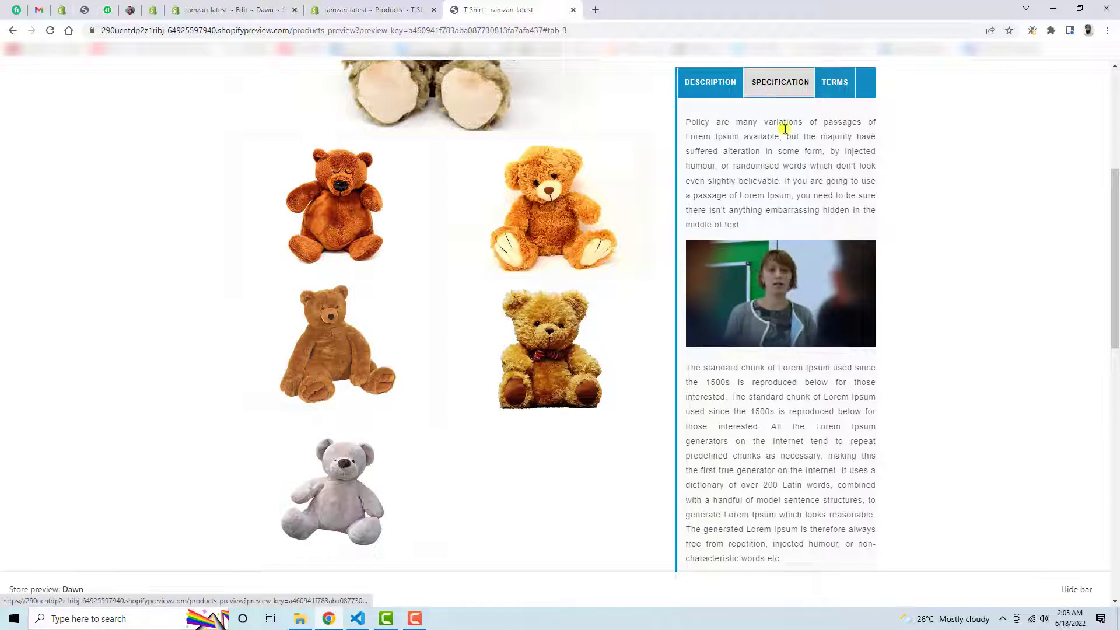
pyautogui.scroll(2, 785, 128)
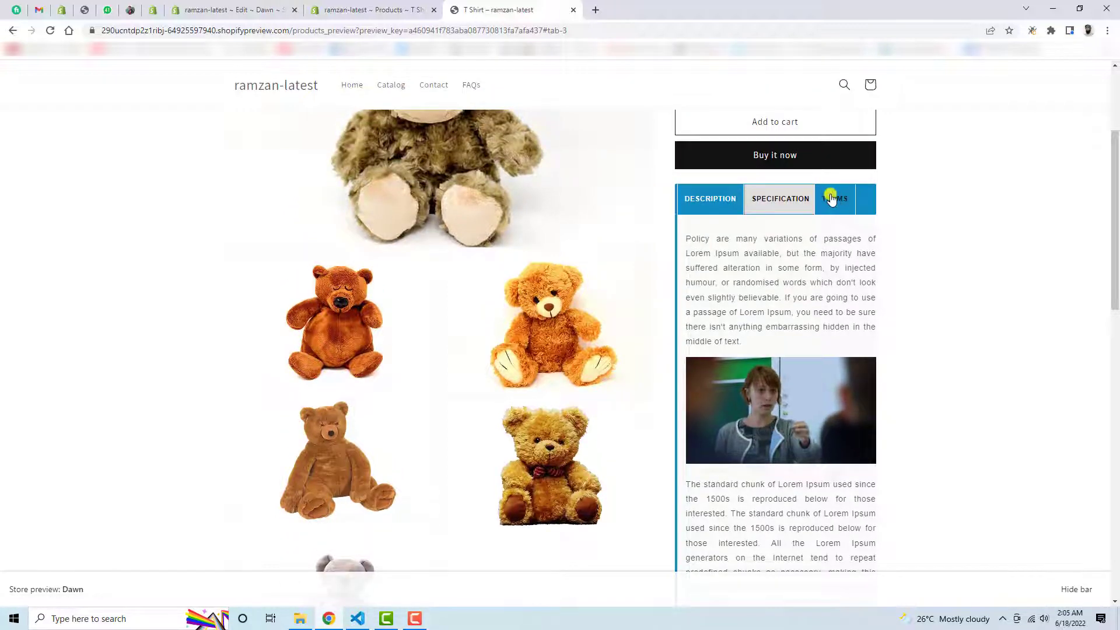
pyautogui.click(831, 197)
pyautogui.click(713, 198)
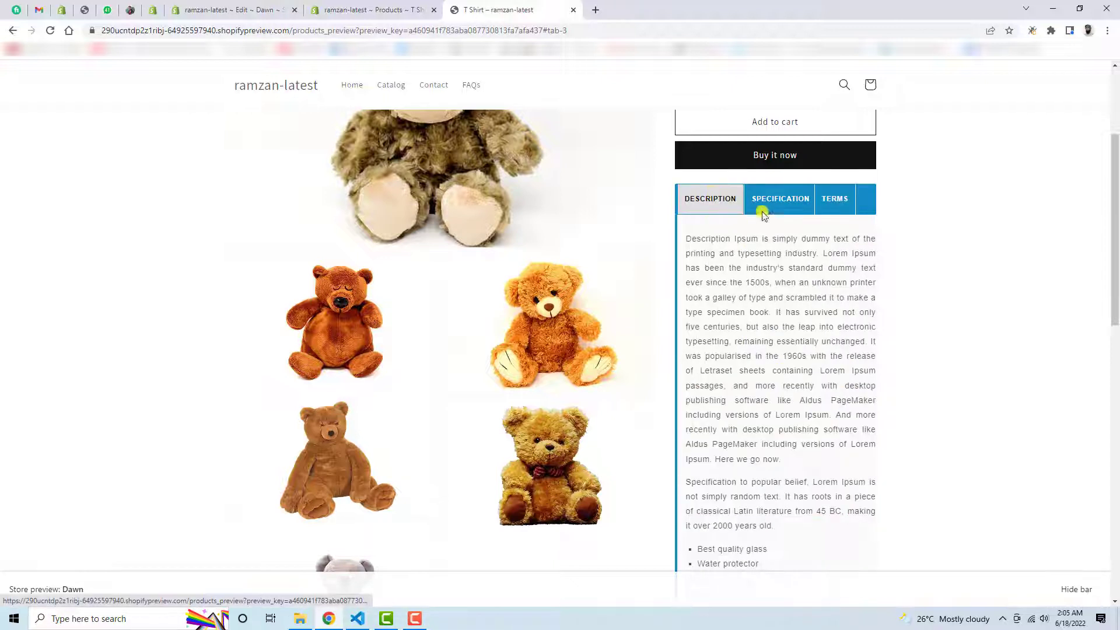
pyautogui.click(763, 210)
pyautogui.click(830, 211)
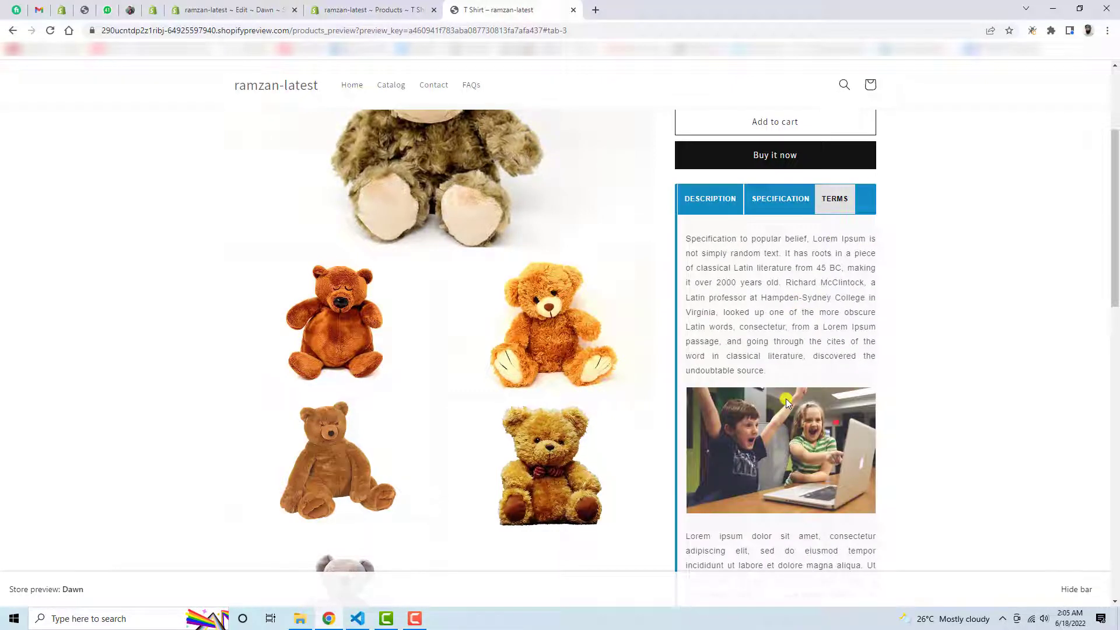
# - Highlight the three tab links and the image source URL in tabs.html
pyautogui.hotkey('alt', 'Tab')
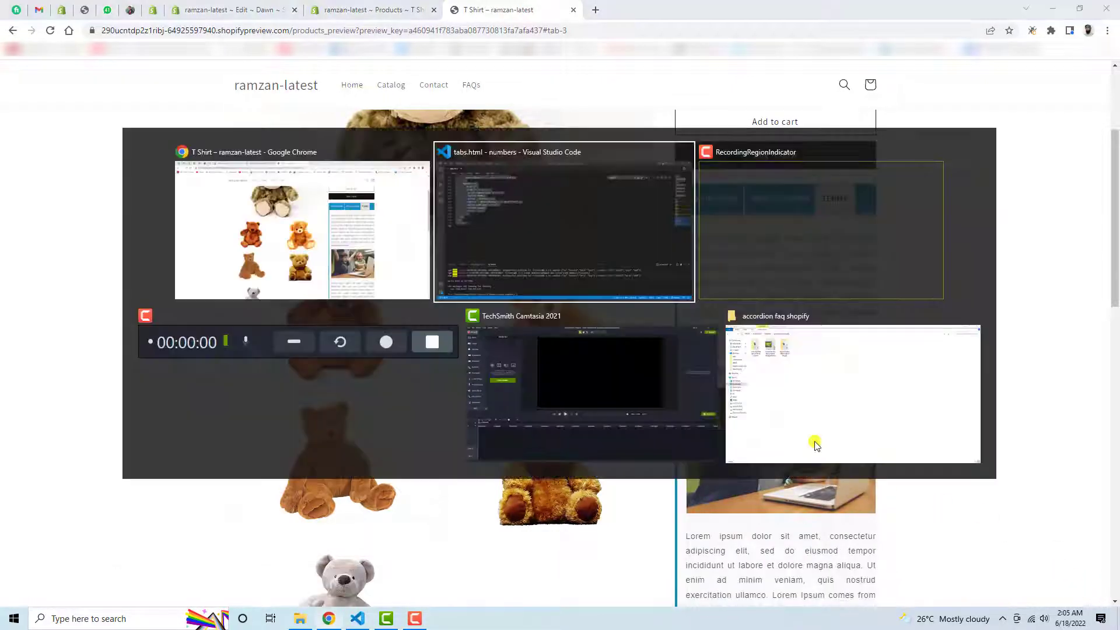
pyautogui.scroll(20, 255, 220)
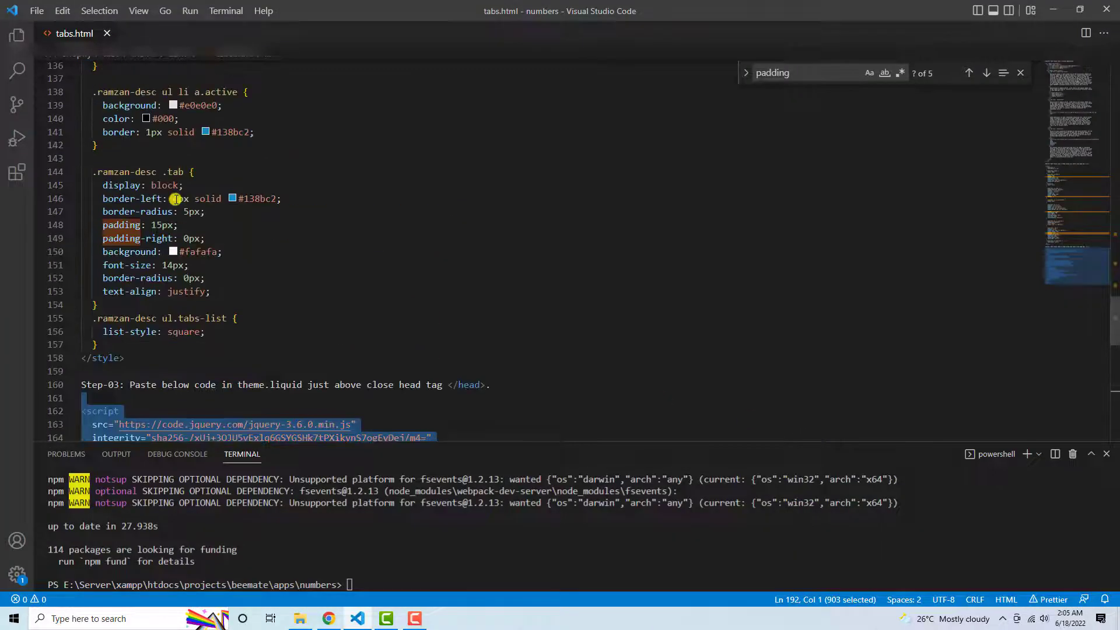
pyautogui.scroll(5, 172, 191)
pyautogui.scroll(10, 172, 191)
pyautogui.scroll(15, 845, 315)
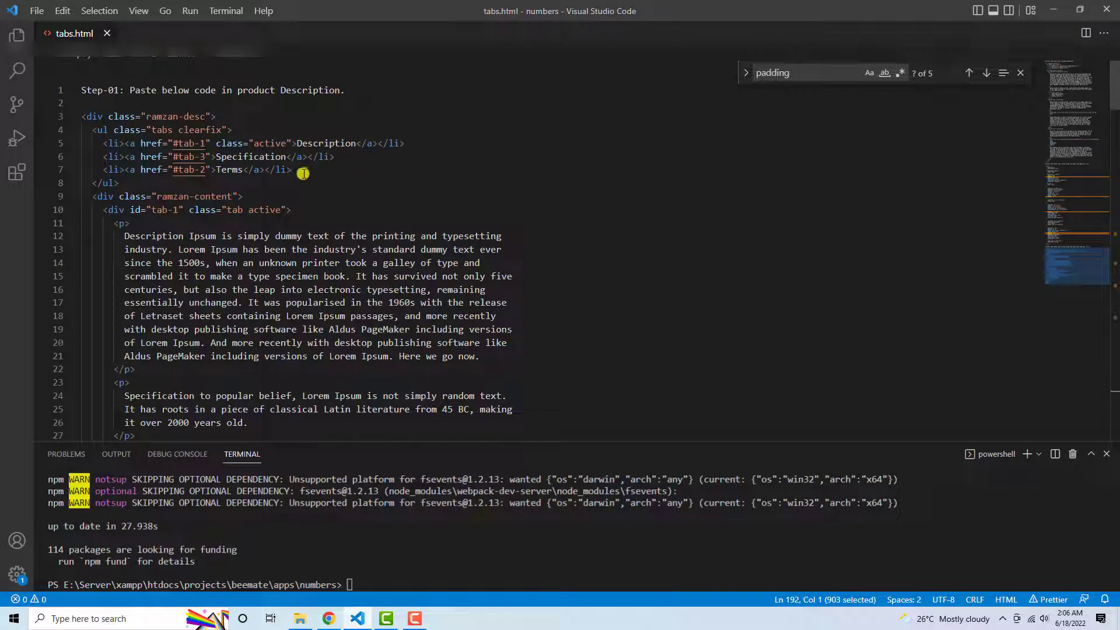
pyautogui.moveTo(294, 170); pyautogui.dragTo(124, 144)
pyautogui.scroll(-6, 154, 232)
pyautogui.scroll(-5, 154, 231)
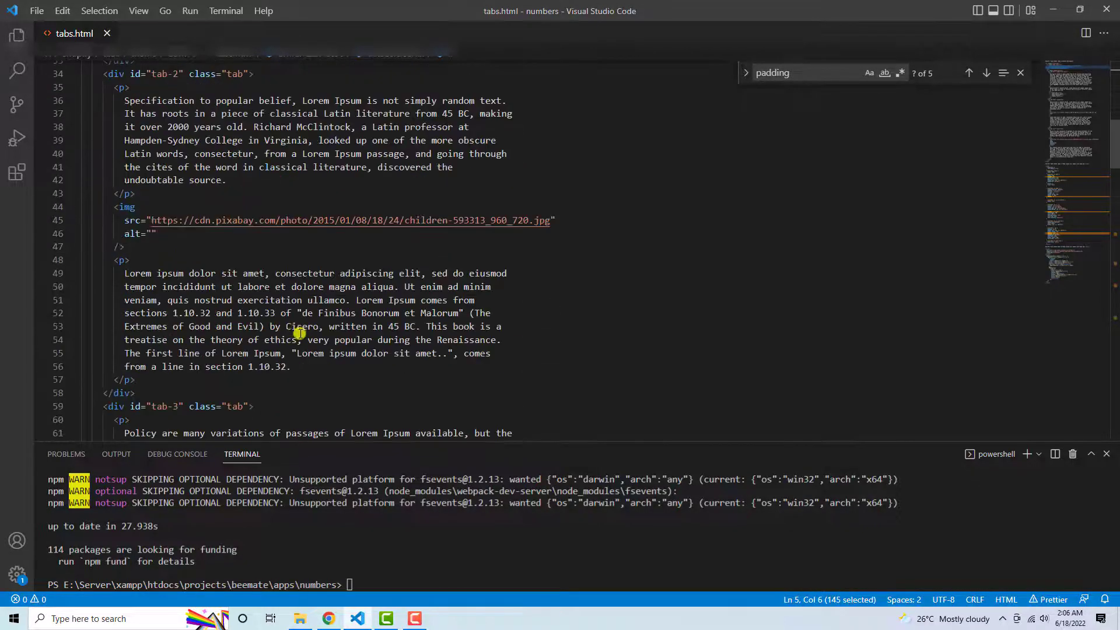
pyautogui.moveTo(153, 220); pyautogui.dragTo(557, 220)
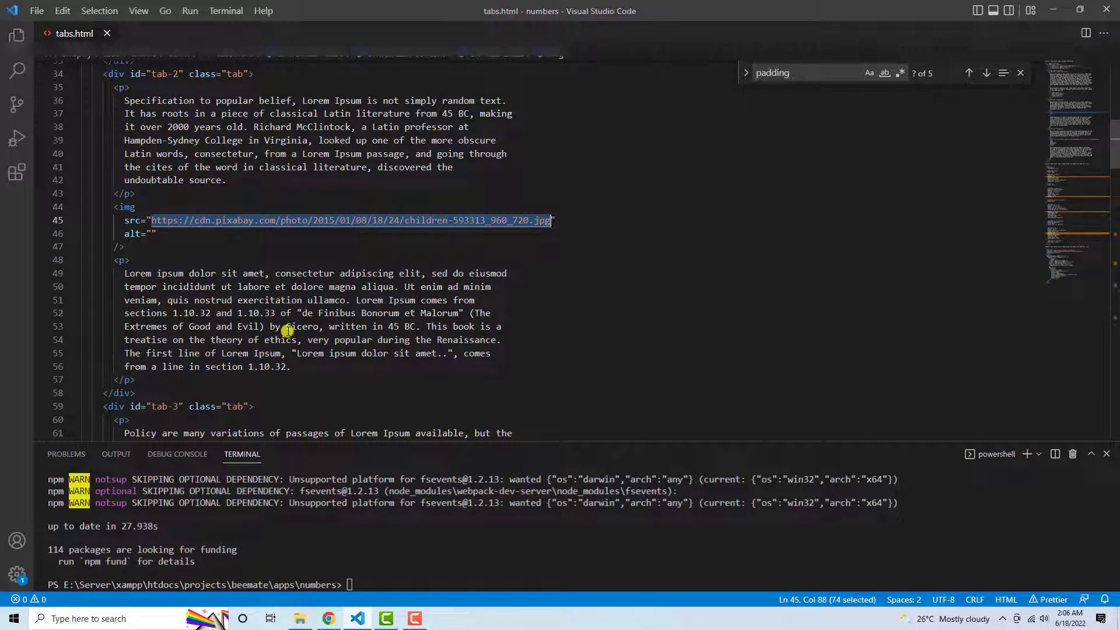
pyautogui.scroll(-6, 279, 329)
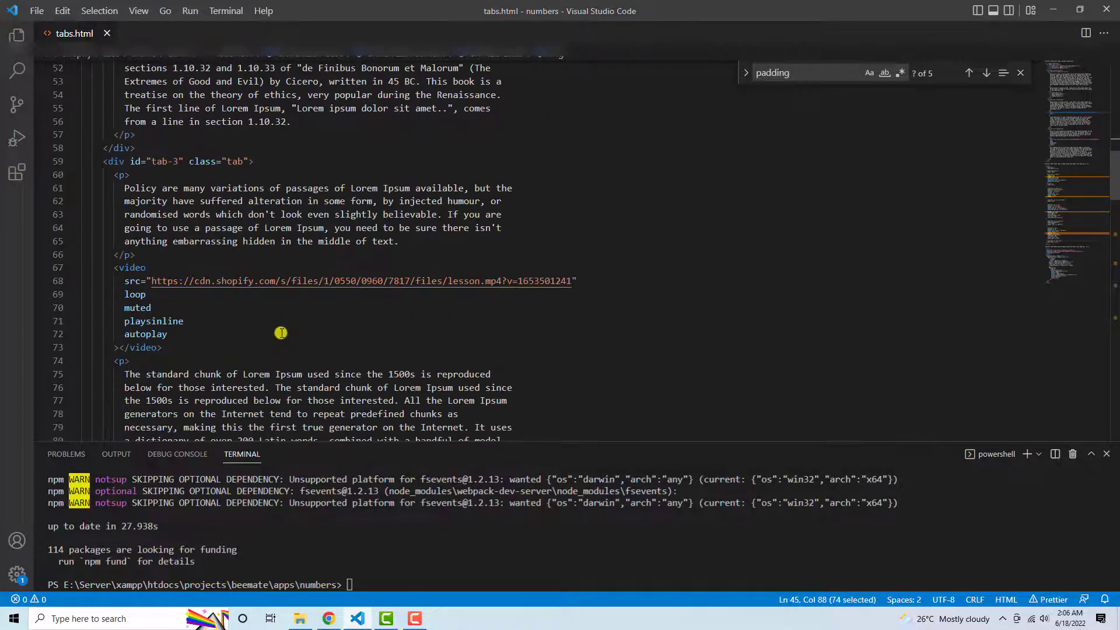
pyautogui.moveTo(152, 281); pyautogui.dragTo(570, 285)
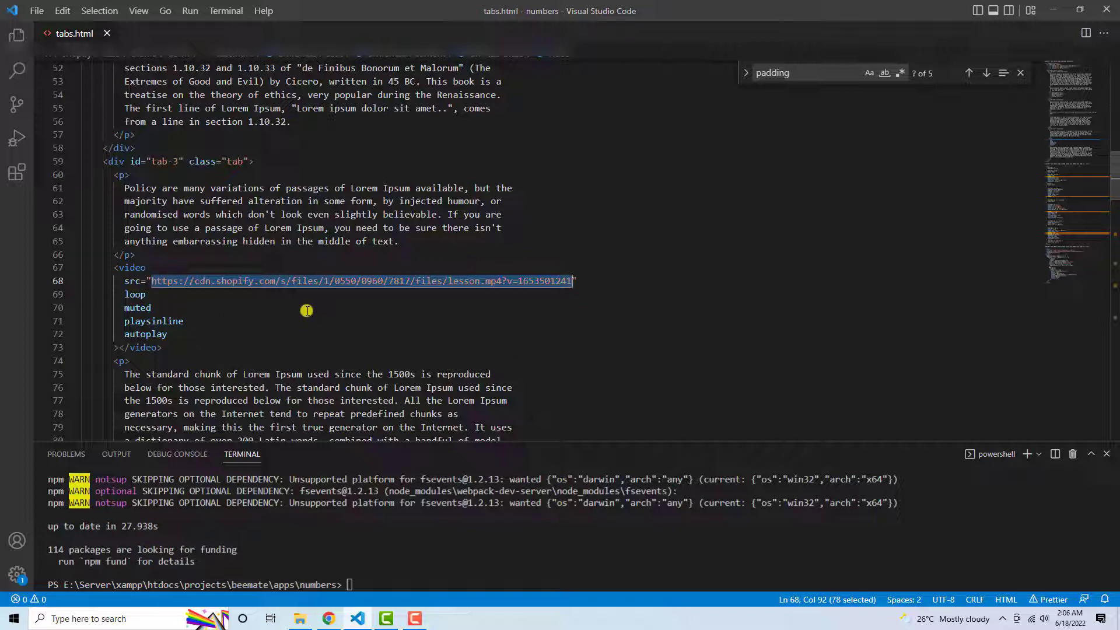
pyautogui.scroll(-4, 306, 309)
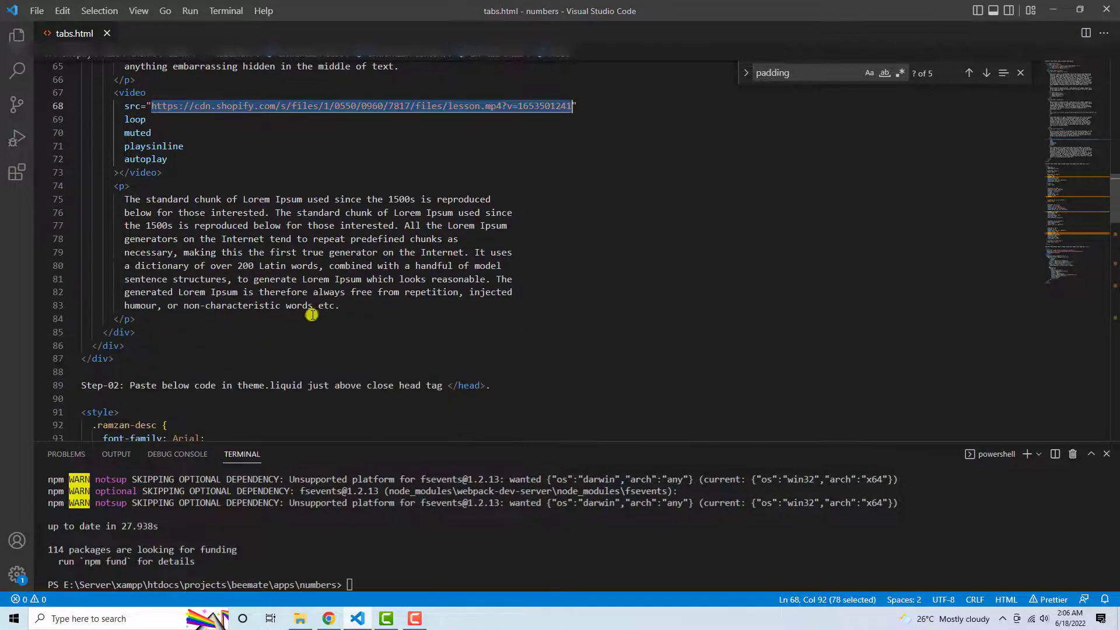
pyautogui.scroll(5, 311, 315)
pyautogui.scroll(8, 311, 314)
pyautogui.scroll(7, 312, 315)
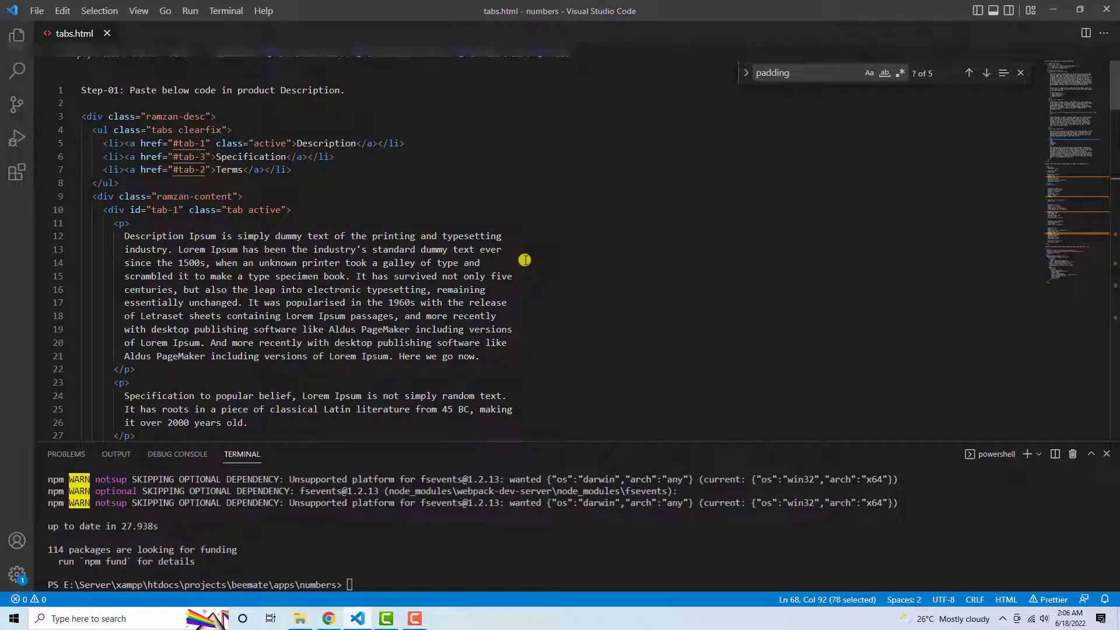
# - Switch back to the T Shirt preview with the Terms tab showing
pyautogui.hotkey('alt', 'Tab')
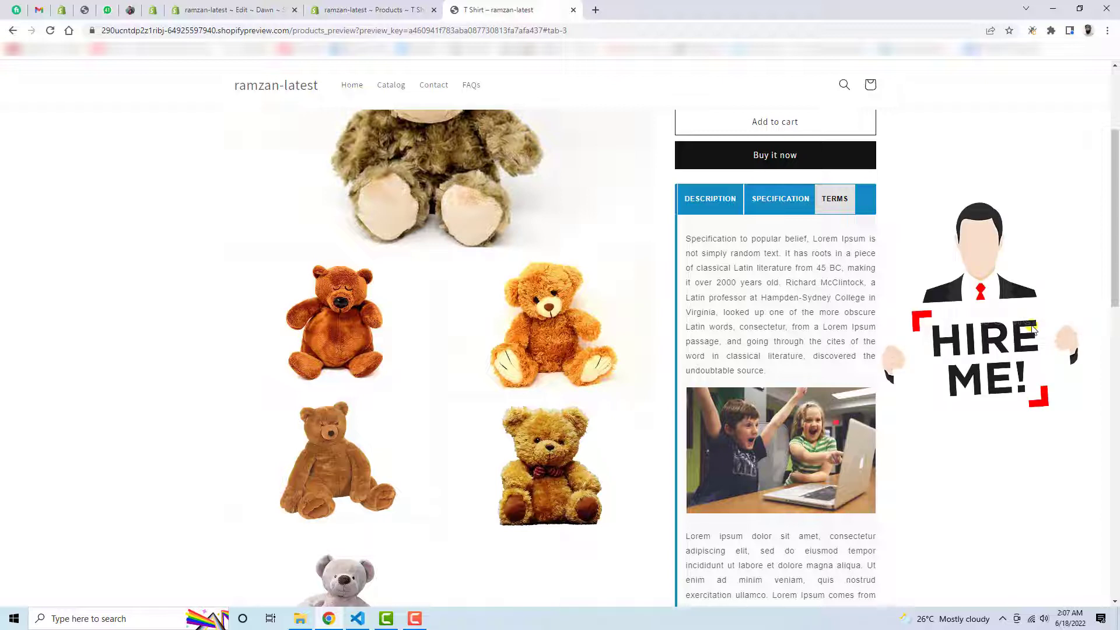
pyautogui.scroll(2, 1030, 297)
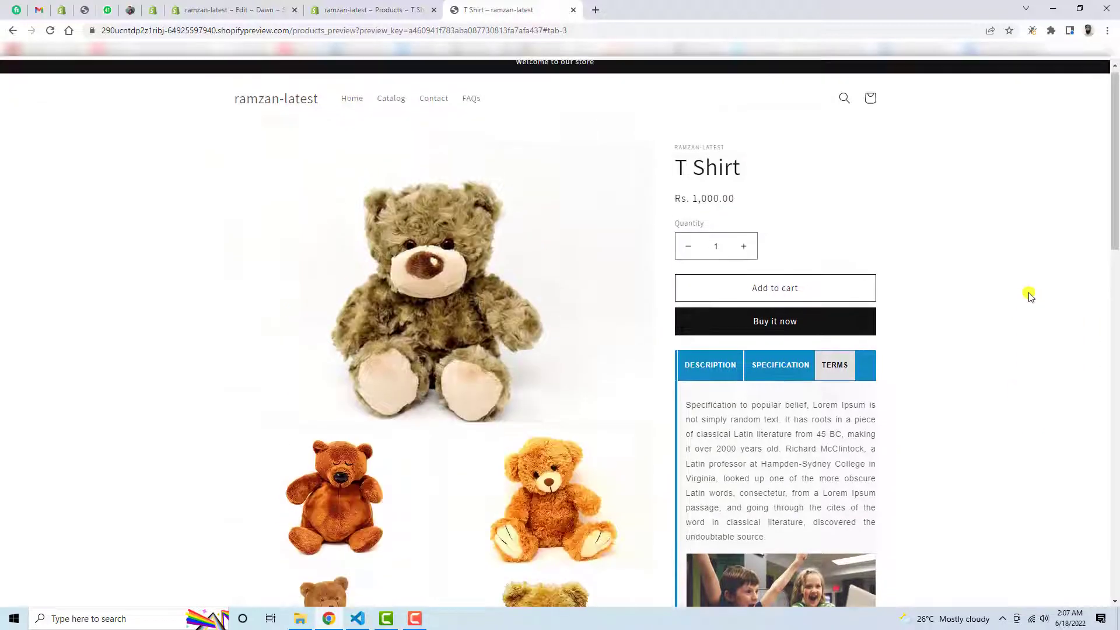